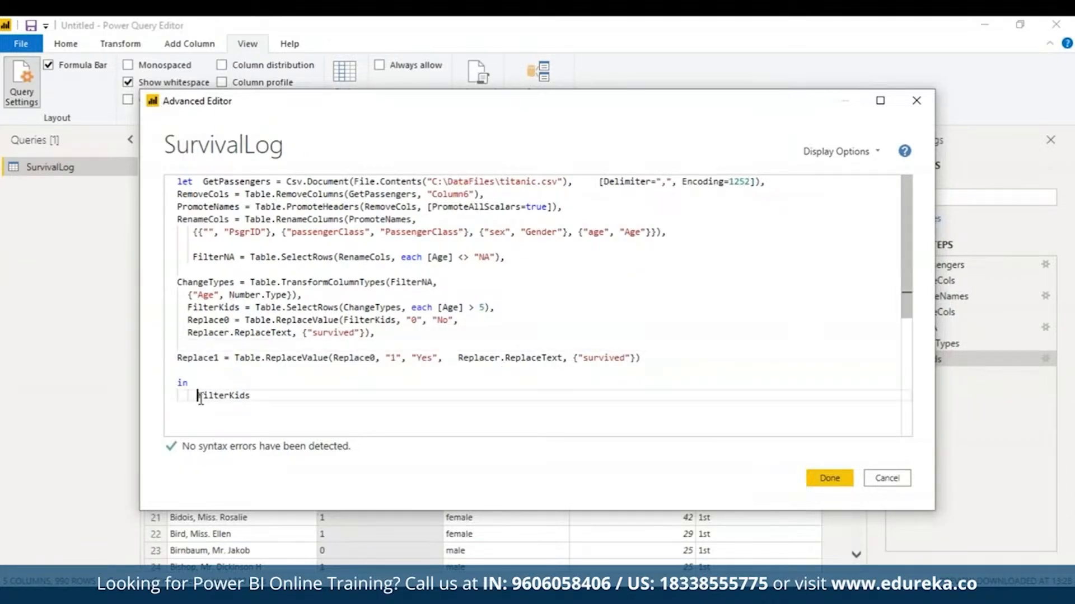
- Make the SurvivalLog query return Replace0 instead of FilterKids and apply the script
{"action": "left_click_drag", "start_coordinate": [199, 396], "coordinate": [263, 396]}
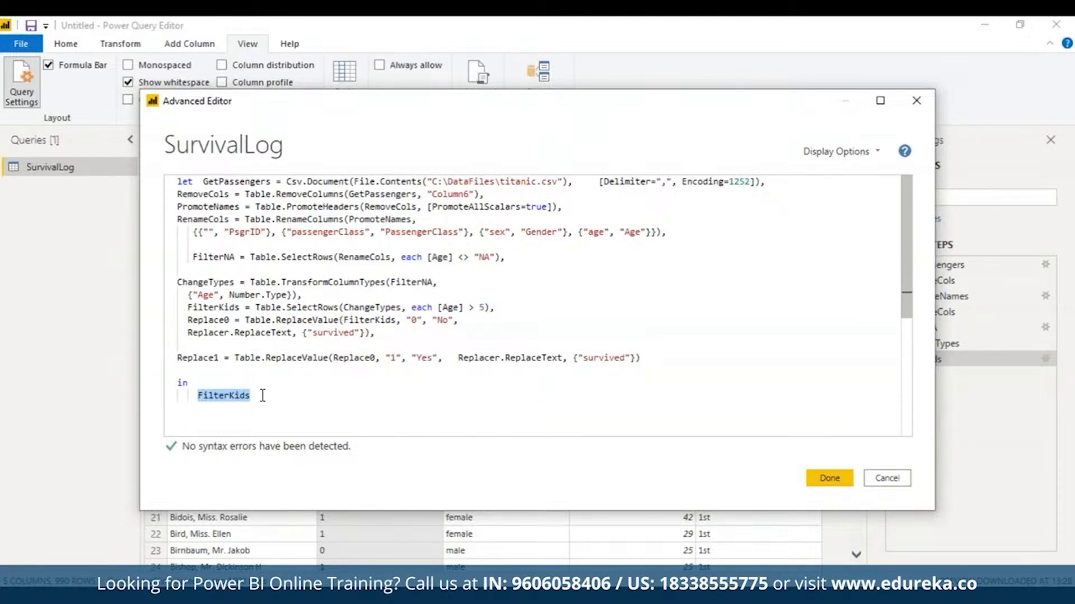
{"action": "type", "text": "repla"}
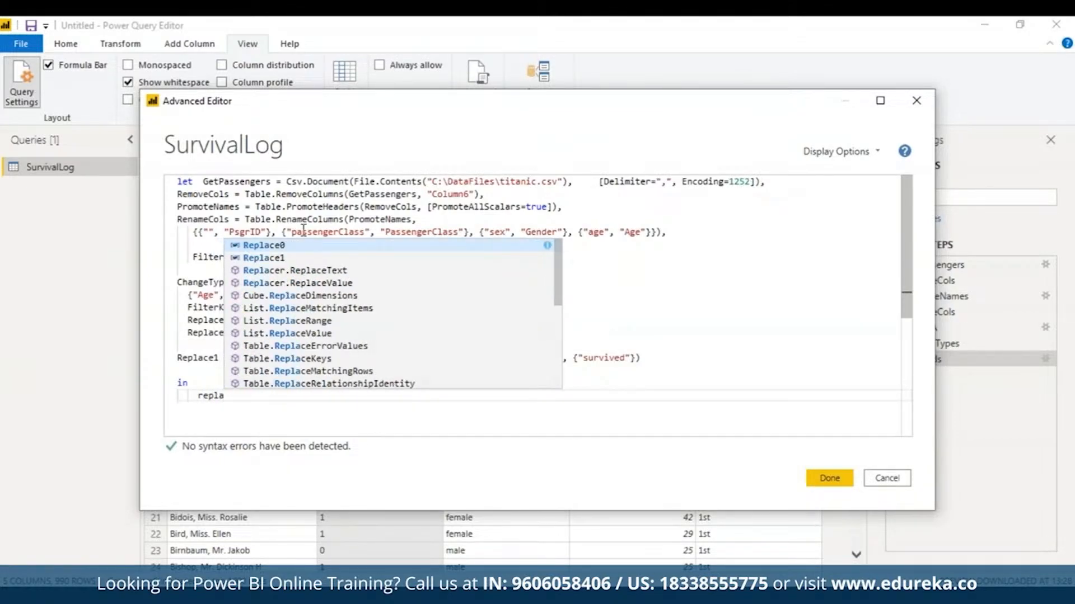
{"action": "key", "text": "Return"}
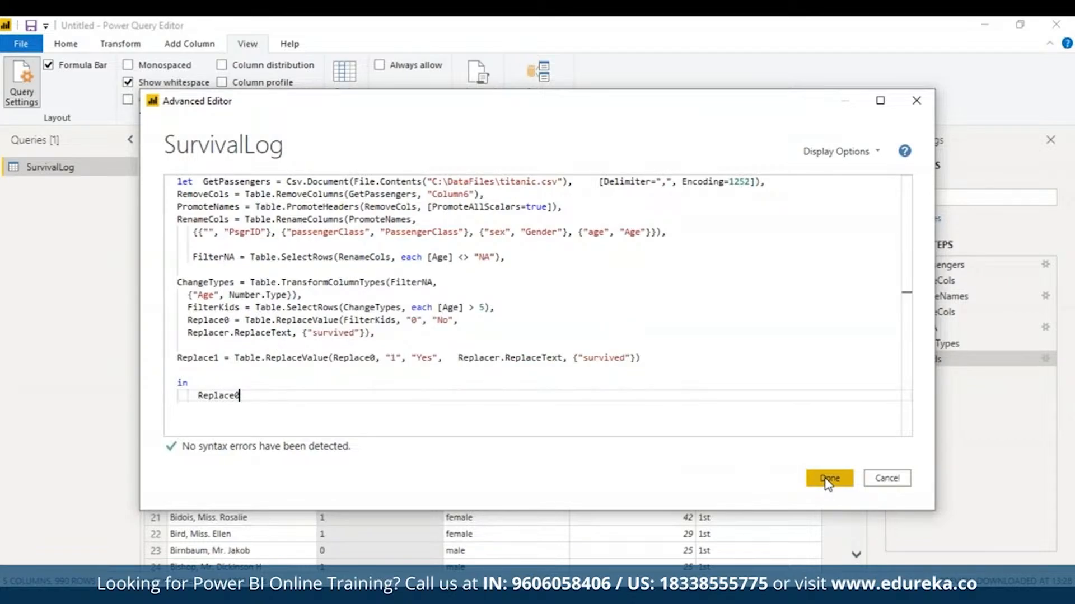
{"action": "left_click", "coordinate": [825, 480]}
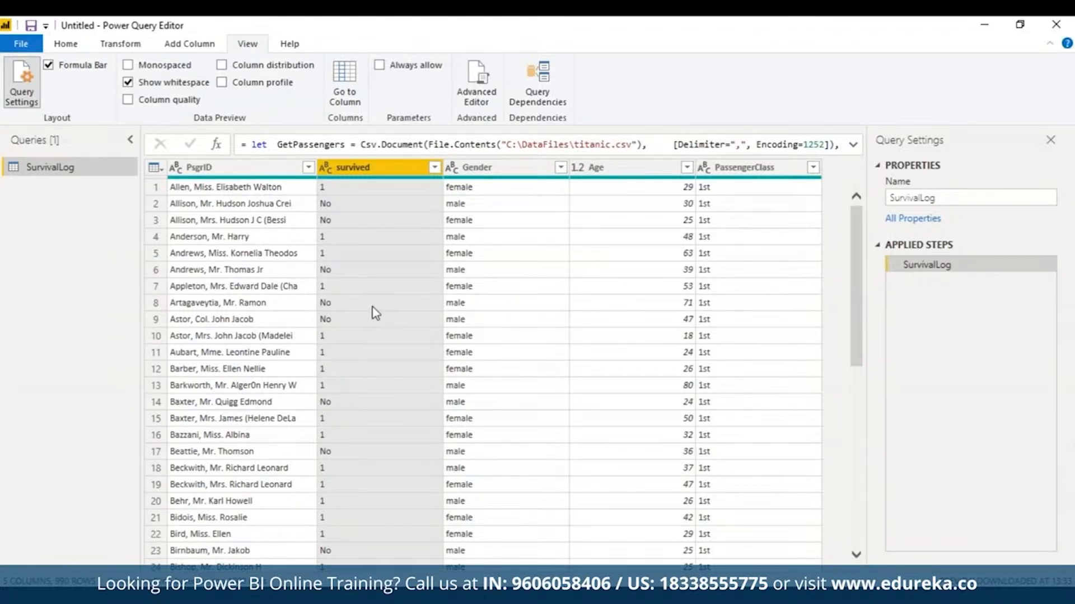
- Reopen the SurvivalLog script, make it return Replace1 and apply the change
{"action": "left_click", "coordinate": [490, 89]}
{"action": "left_click", "coordinate": [243, 396]}
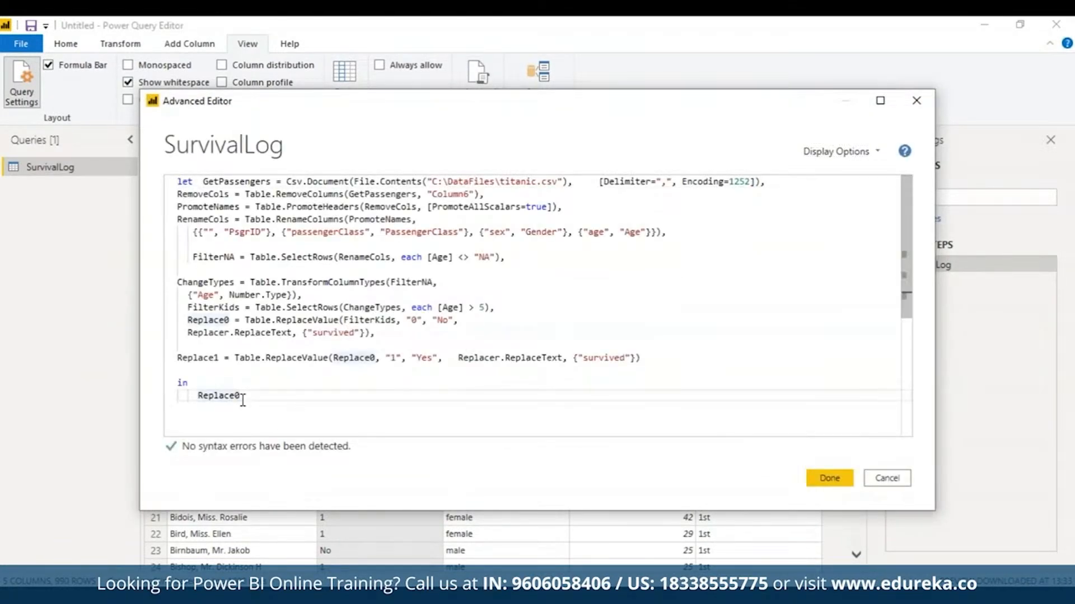
{"action": "key", "text": "BackSpace"}
{"action": "type", "text": "1"}
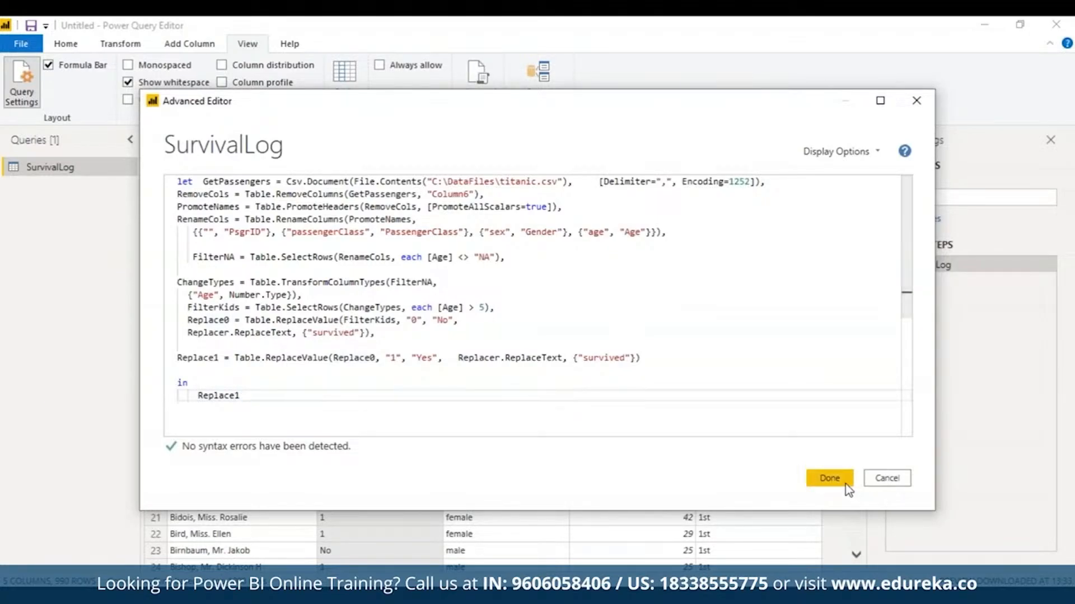
{"action": "left_click", "coordinate": [846, 484]}
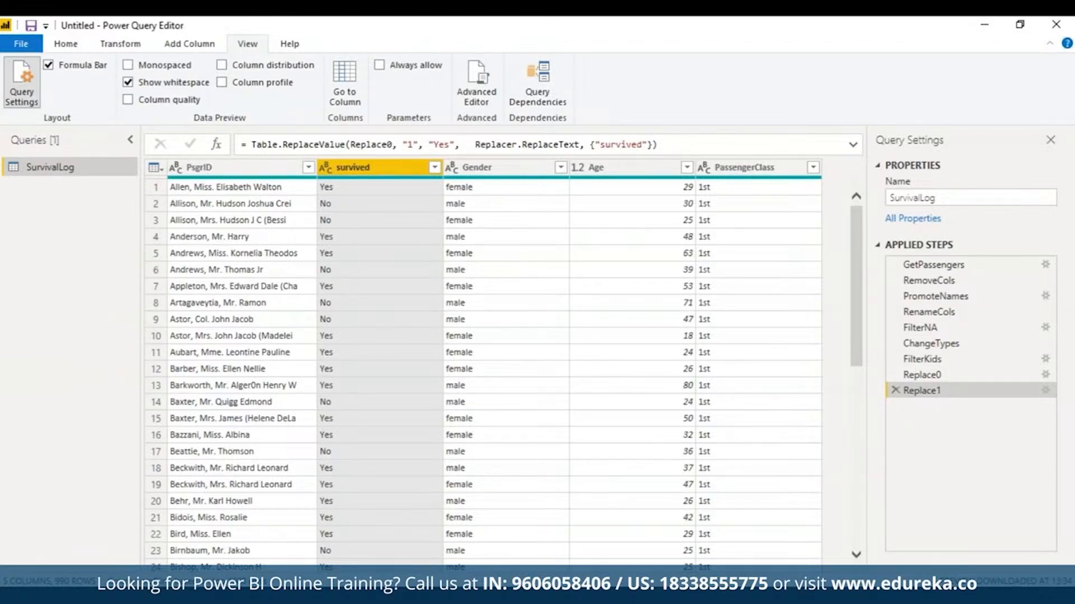
- Add a ChangeCase line after Replace1 in the query script: Table.TransformColumns(Replace1, {"Gender", Text.Proper})
{"action": "left_click", "coordinate": [469, 97]}
{"action": "left_click", "coordinate": [668, 355]}
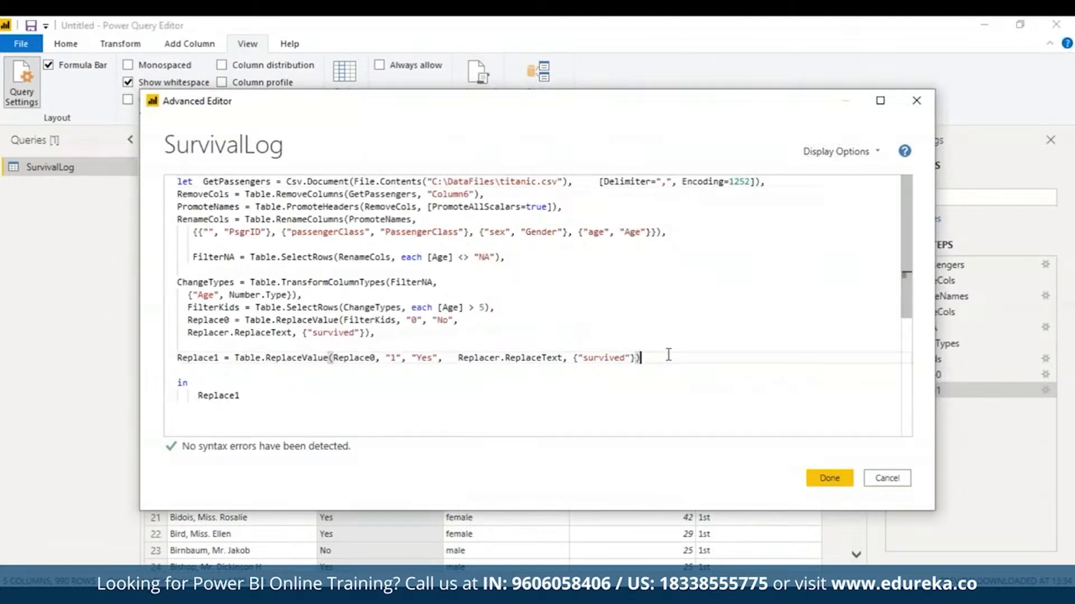
{"action": "type", "text": ","}
{"action": "key", "text": "Return"}
{"action": "type", "text": "ChangeCase = Table.TransformColumns(Replace1, {\"Gender\", Text.Proper})"}
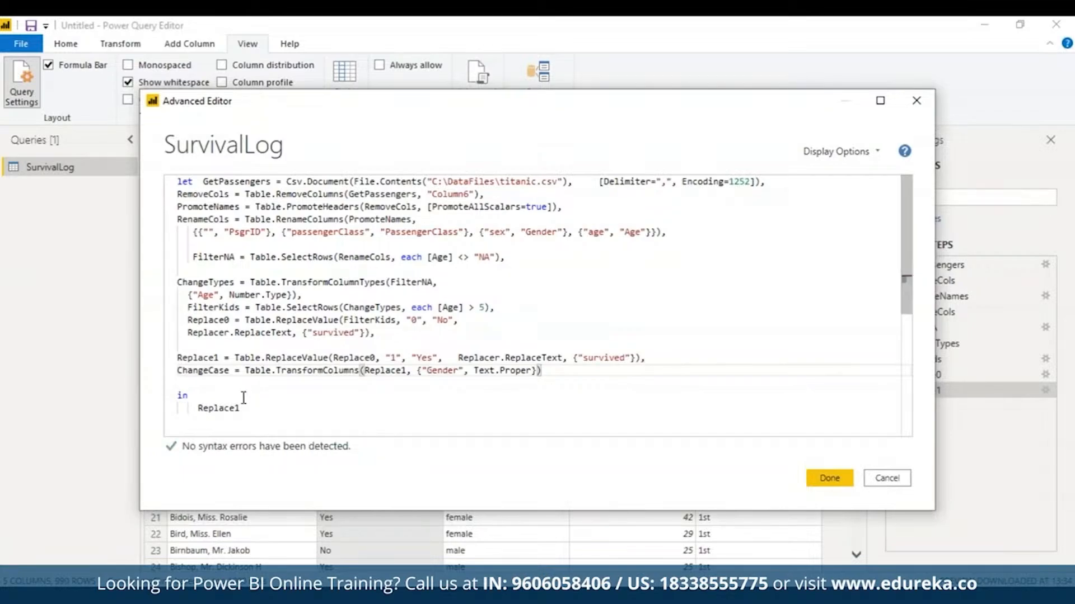
- Make the query return ChangeCase as its final result and apply the script
{"action": "left_click_drag", "start_coordinate": [244, 408], "coordinate": [199, 408]}
{"action": "type", "text": "Change"}
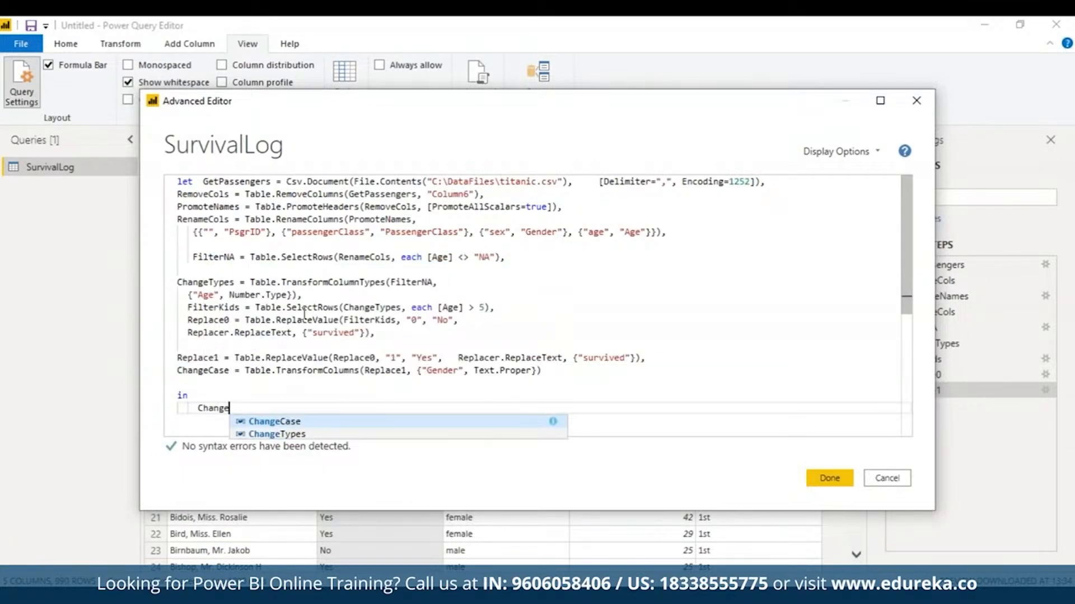
{"action": "left_click", "coordinate": [308, 424]}
{"action": "left_click", "coordinate": [177, 370]}
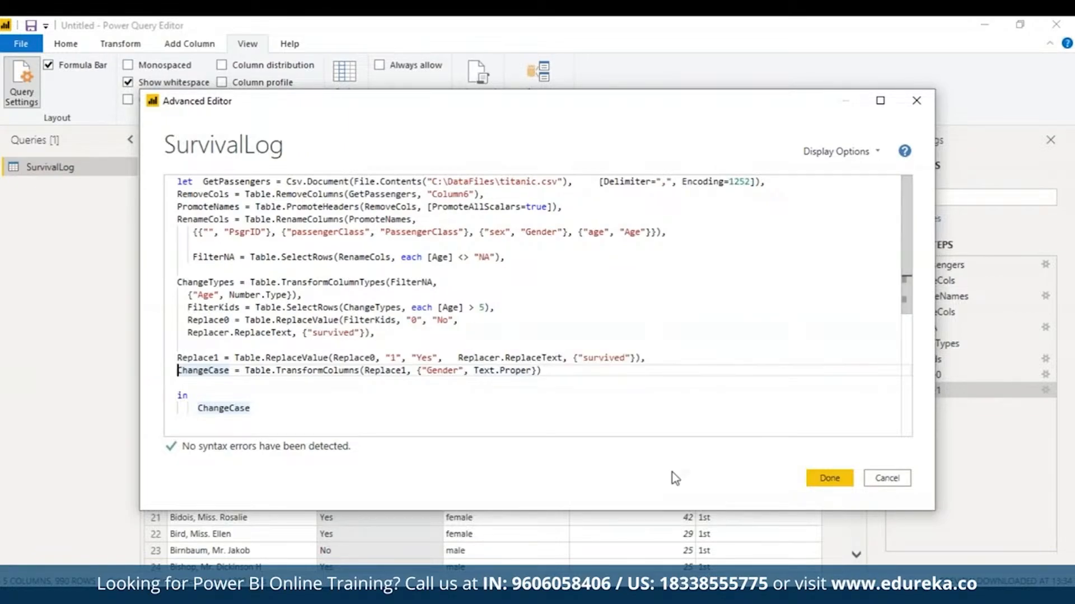
{"action": "left_click", "coordinate": [829, 478]}
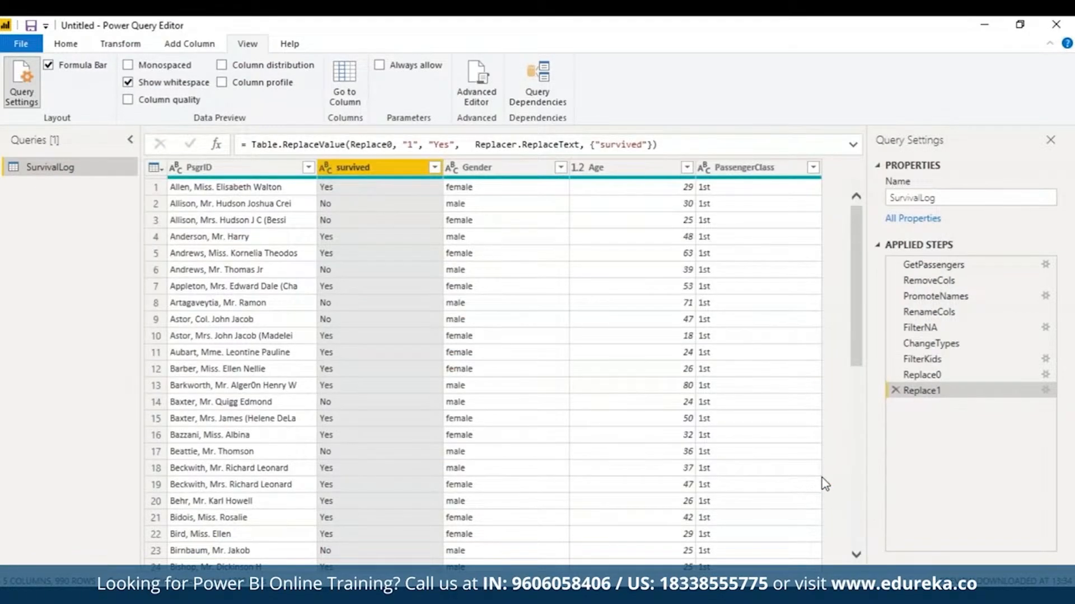
- Examine the Gender column and the data at the RenameCols, Replace0 and ChangeCase steps
{"action": "left_click", "coordinate": [488, 171]}
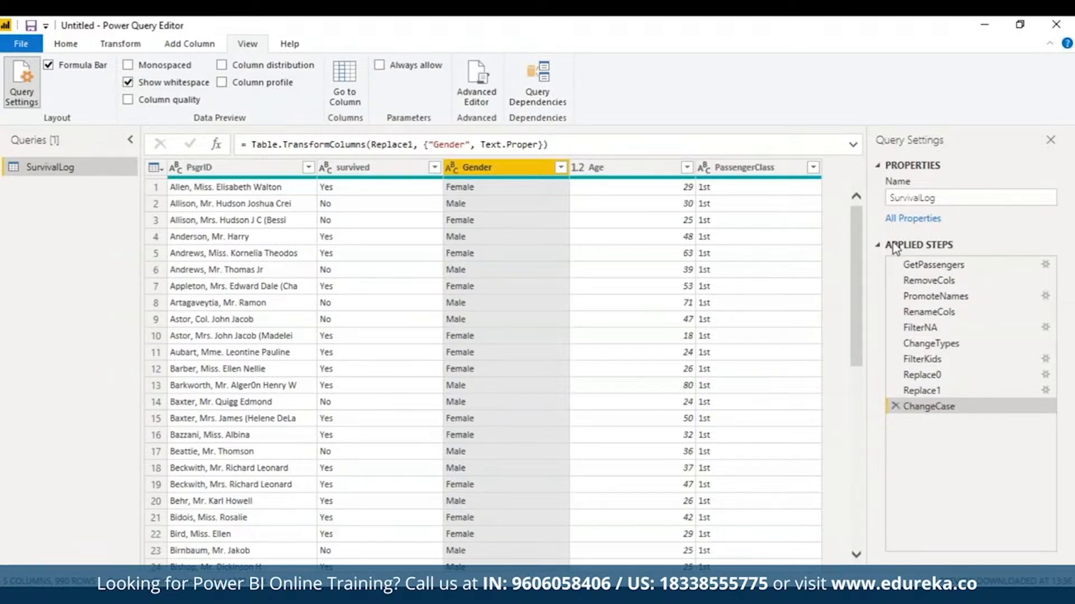
{"action": "left_click", "coordinate": [933, 312]}
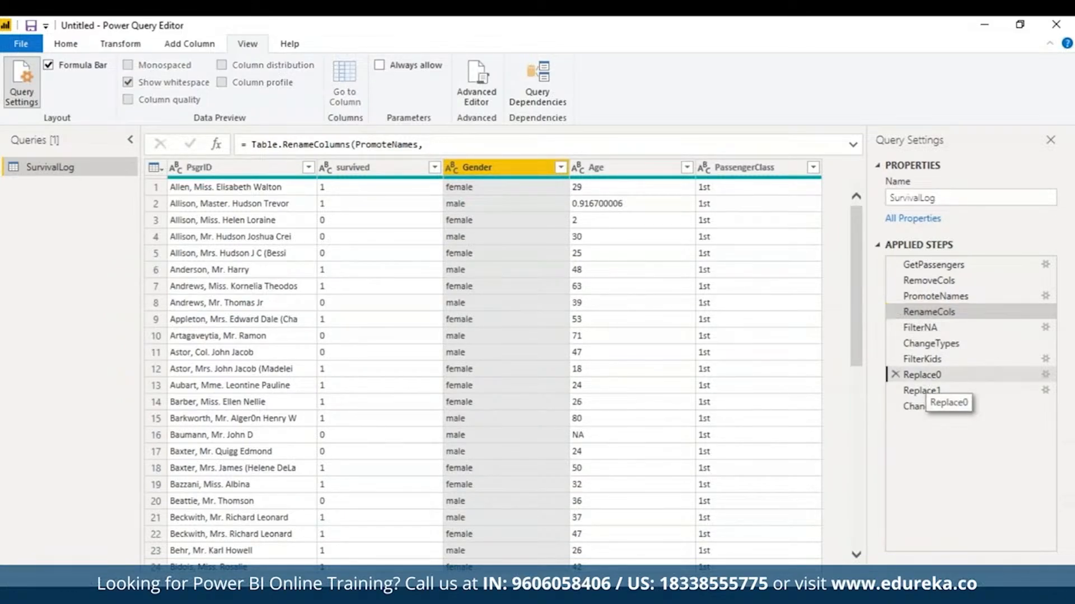
{"action": "left_click", "coordinate": [921, 375]}
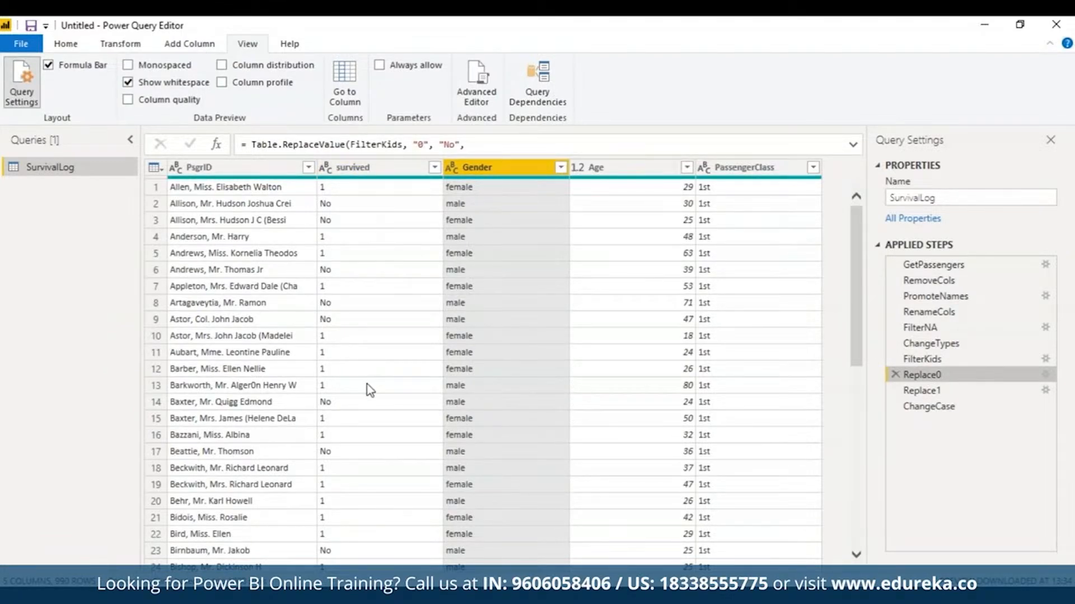
{"action": "left_click", "coordinate": [991, 406]}
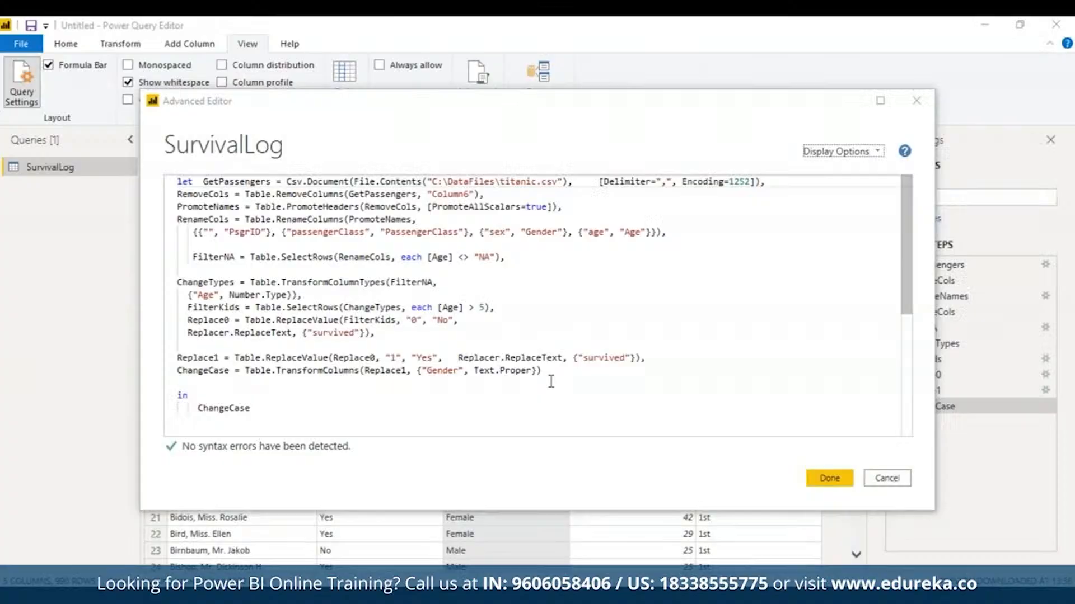
- Paste the commented average-age block, from Female through AddCol and RoundDiff, after the ChangeCase line, separated by a comma
{"action": "left_click", "coordinate": [546, 371]}
{"action": "type", "text": ","}
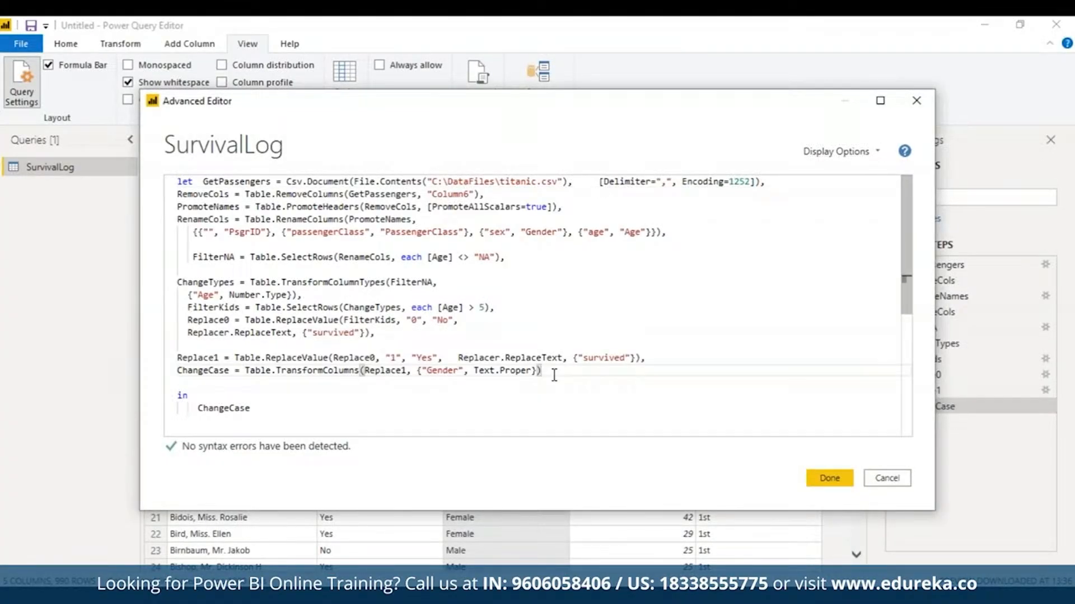
{"action": "key", "text": "Return"}
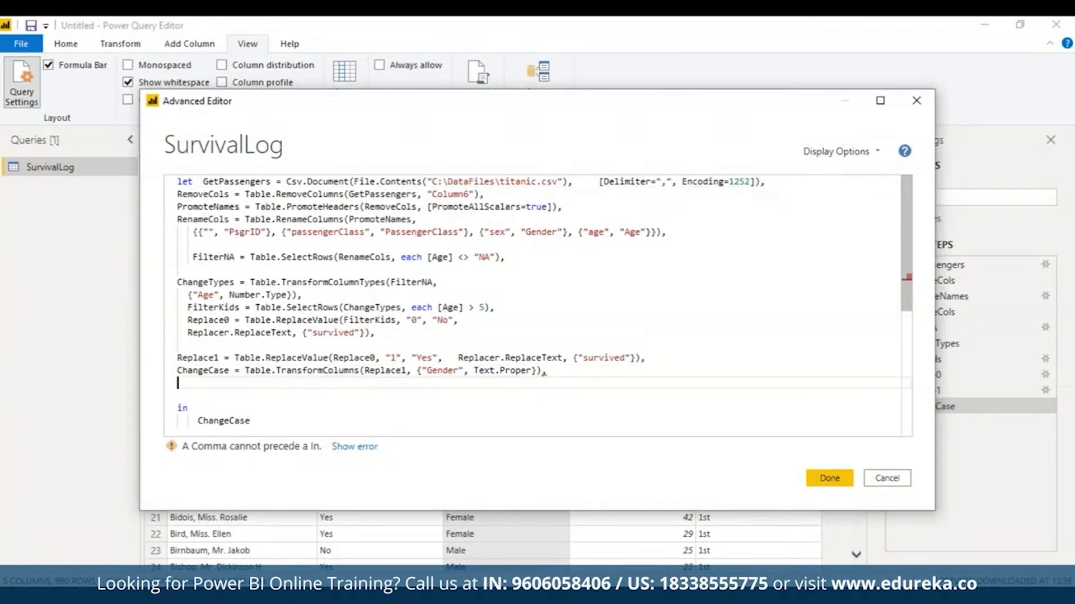
{"action": "key", "text": "ctrl+v"}
{"action": "scroll", "coordinate": [918, 327], "scroll_direction": "down", "scroll_amount": 2}
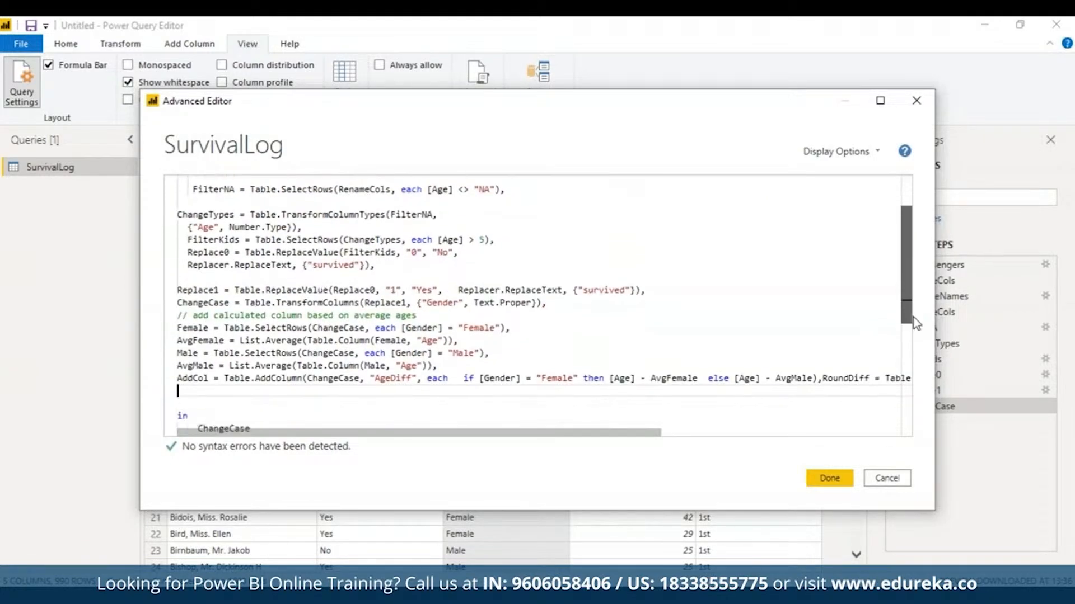
{"action": "scroll", "coordinate": [918, 327], "scroll_direction": "up", "scroll_amount": 1}
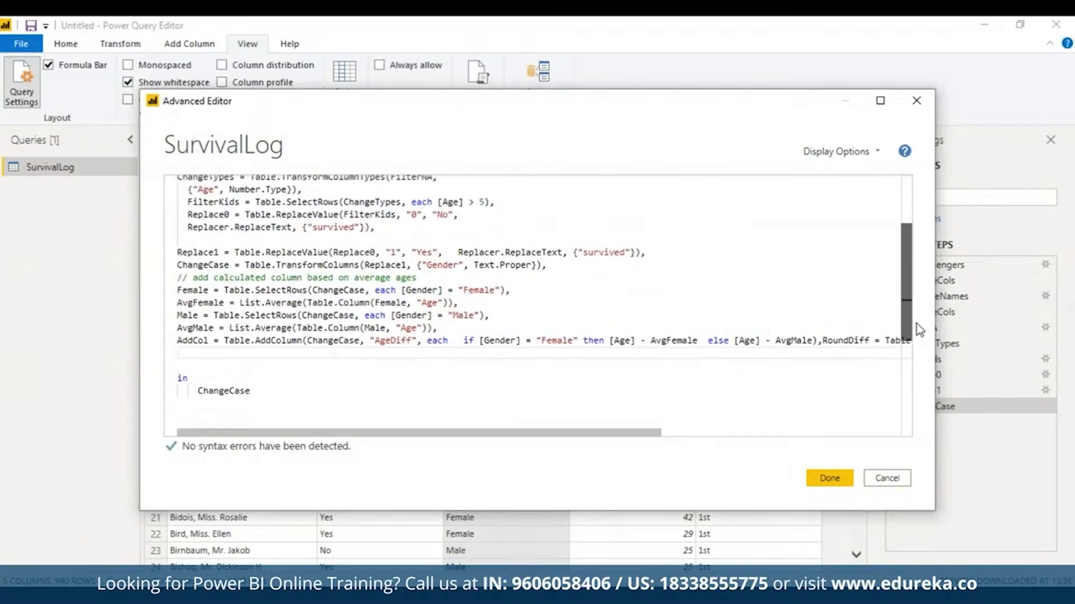
- Put the RoundDiff definition on its own line and insert a blank line above the comment
{"action": "left_click", "coordinate": [823, 338]}
{"action": "key", "text": "Return"}
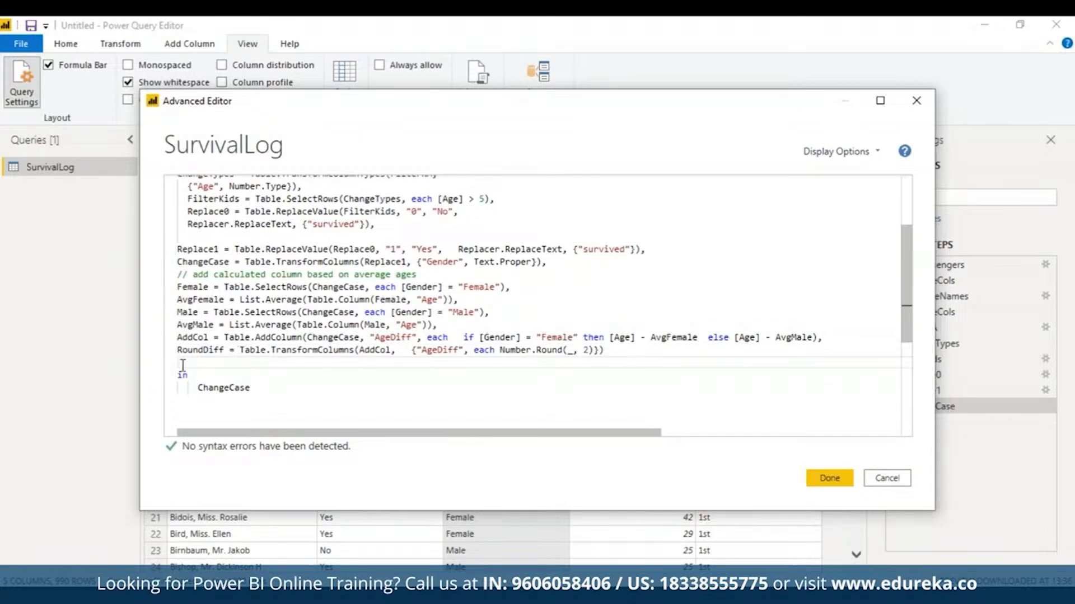
{"action": "left_click", "coordinate": [562, 261]}
{"action": "key", "text": "Return"}
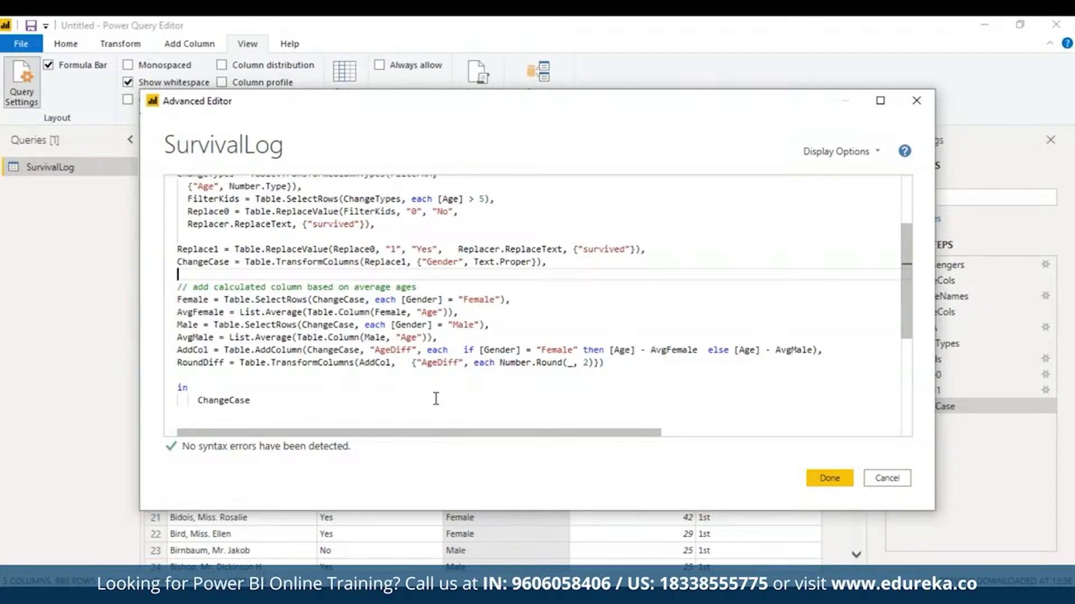
- Delete the comment line above the Female definition, then undo the deletion
{"action": "left_click", "coordinate": [199, 288]}
{"action": "triple_click", "coordinate": [199, 287]}
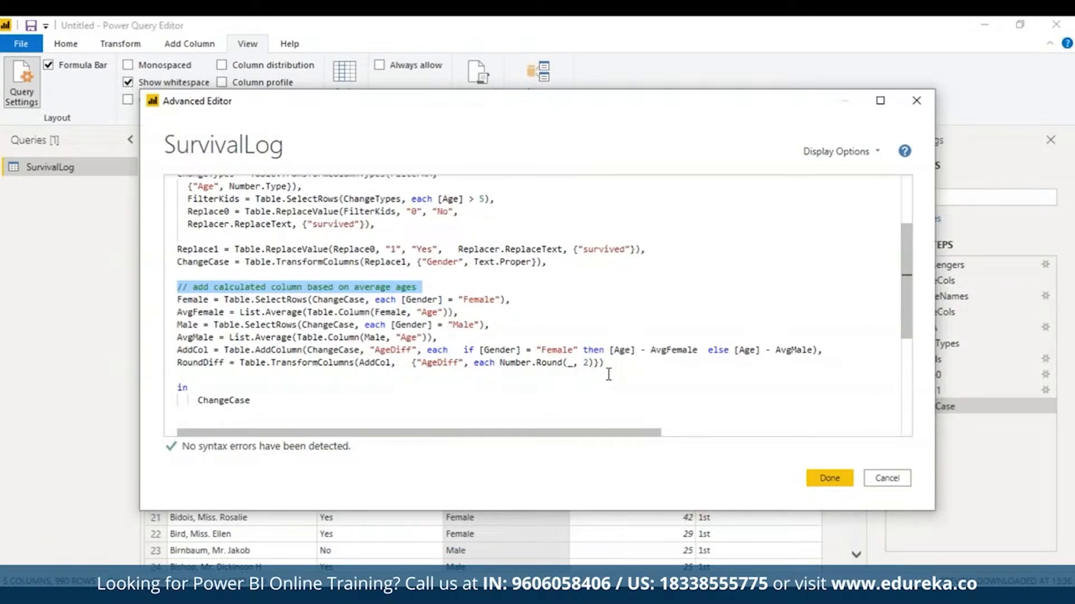
{"action": "key", "text": "Delete"}
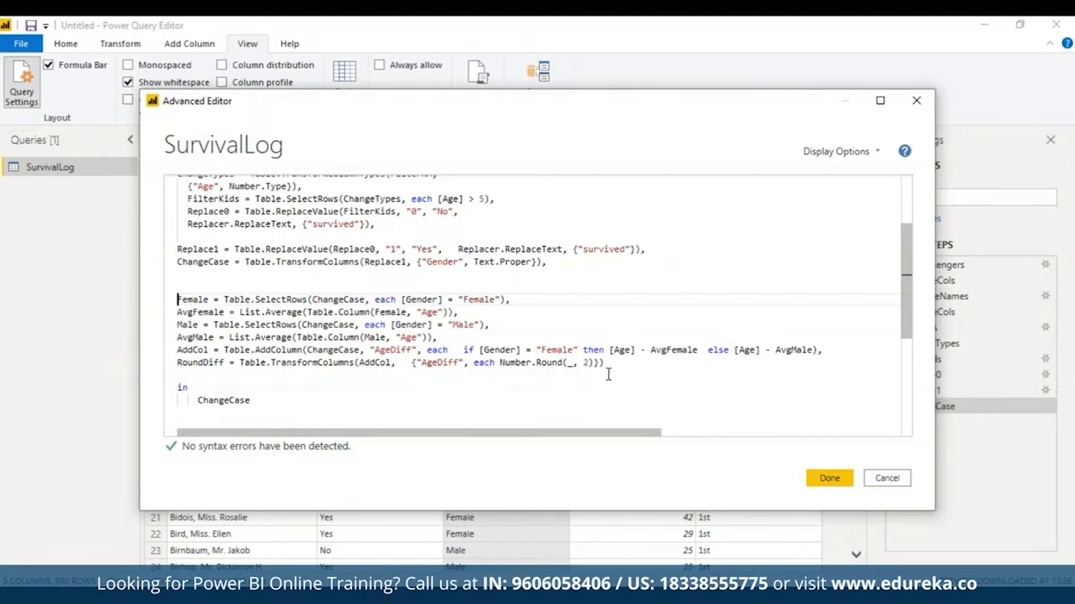
{"action": "key", "text": "ctrl+z"}
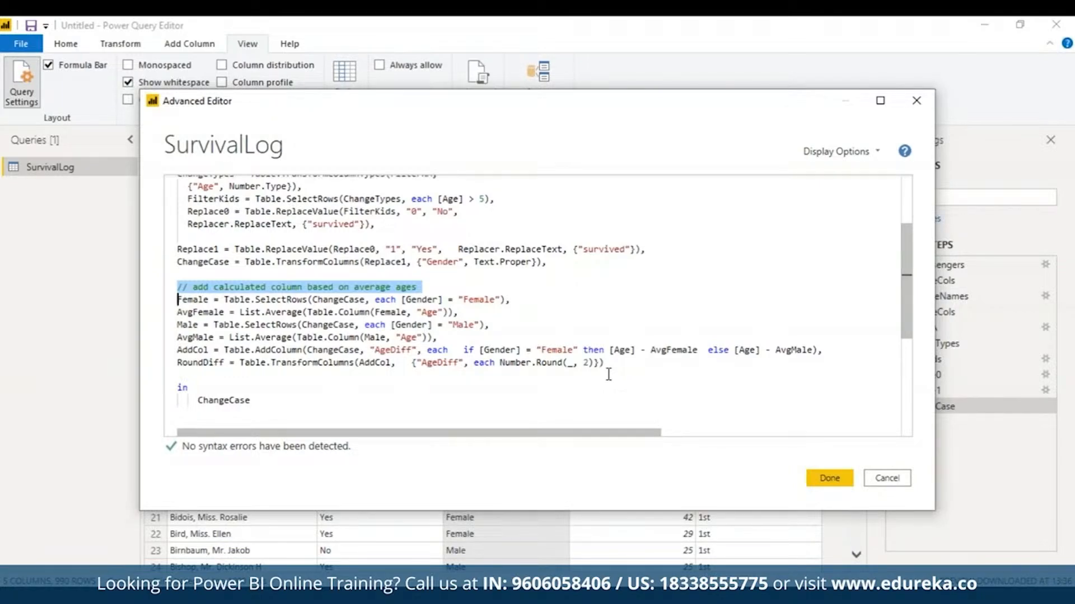
- Review the Female and AvgFemale definitions, make the query return Female and apply the script
{"action": "left_click_drag", "start_coordinate": [458, 312], "coordinate": [183, 300]}
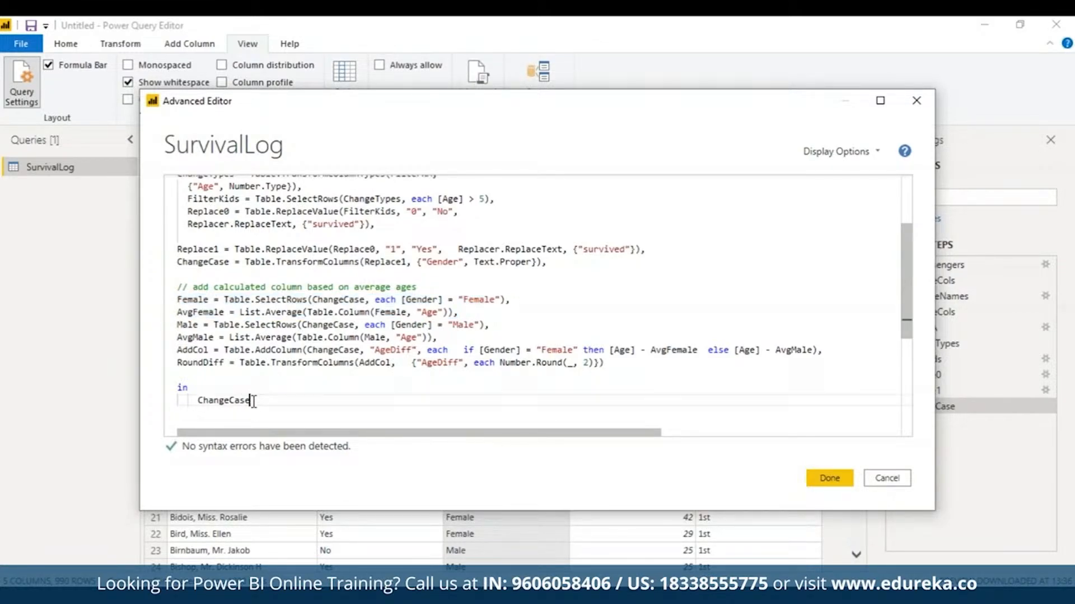
{"action": "double_click", "coordinate": [223, 401]}
{"action": "type", "text": "Femal"}
{"action": "left_click", "coordinate": [247, 414]}
{"action": "left_click", "coordinate": [829, 478]}
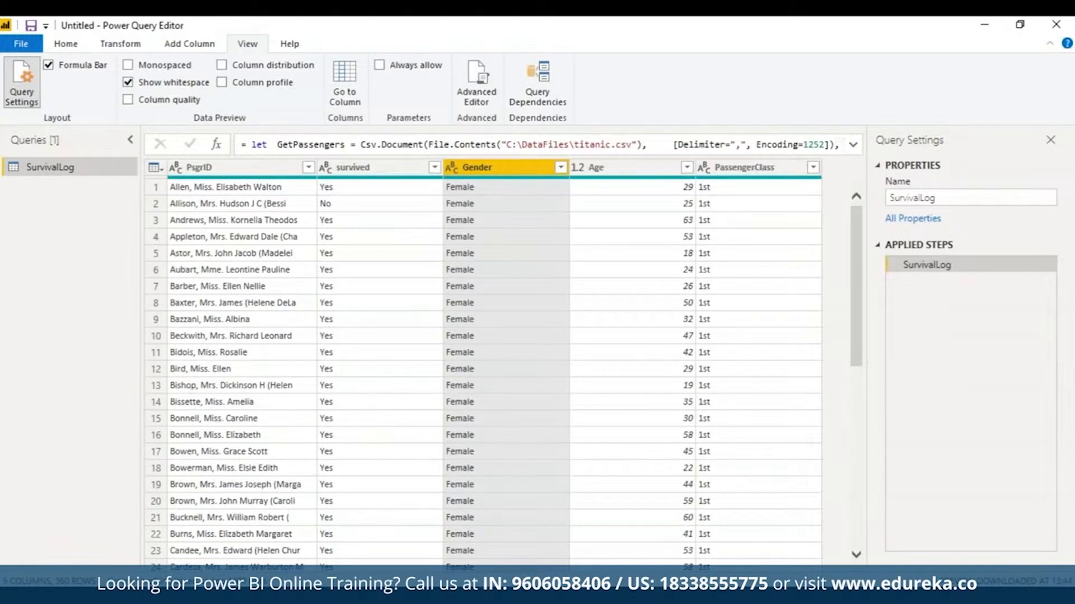
- Reopen the SurvivalLog script, change its returned result to AvgFemale and apply it
{"action": "left_click", "coordinate": [481, 78]}
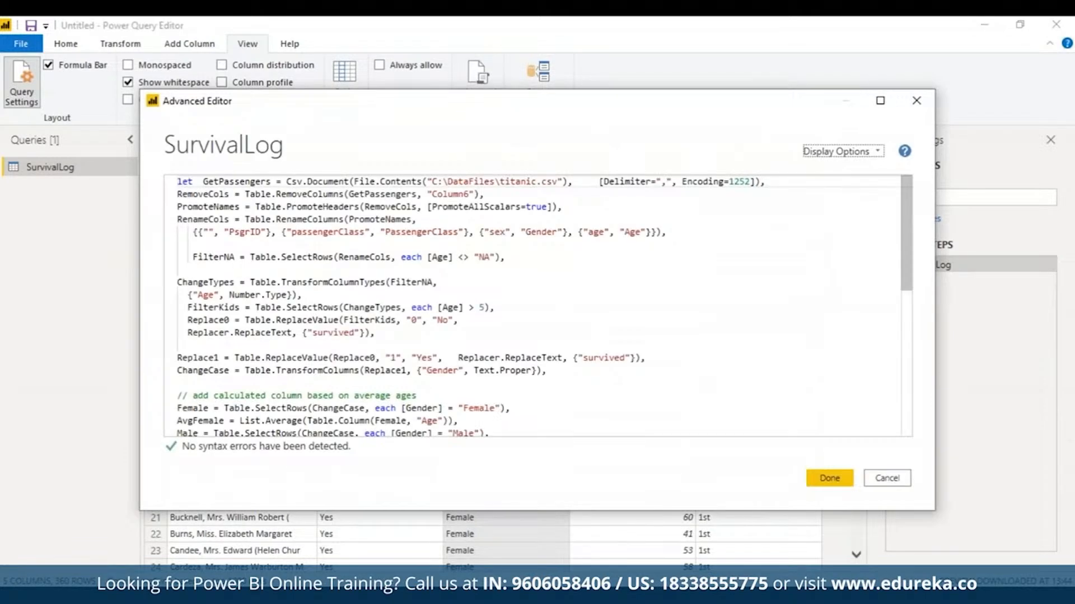
{"action": "left_click_drag", "start_coordinate": [910, 247], "coordinate": [911, 432]}
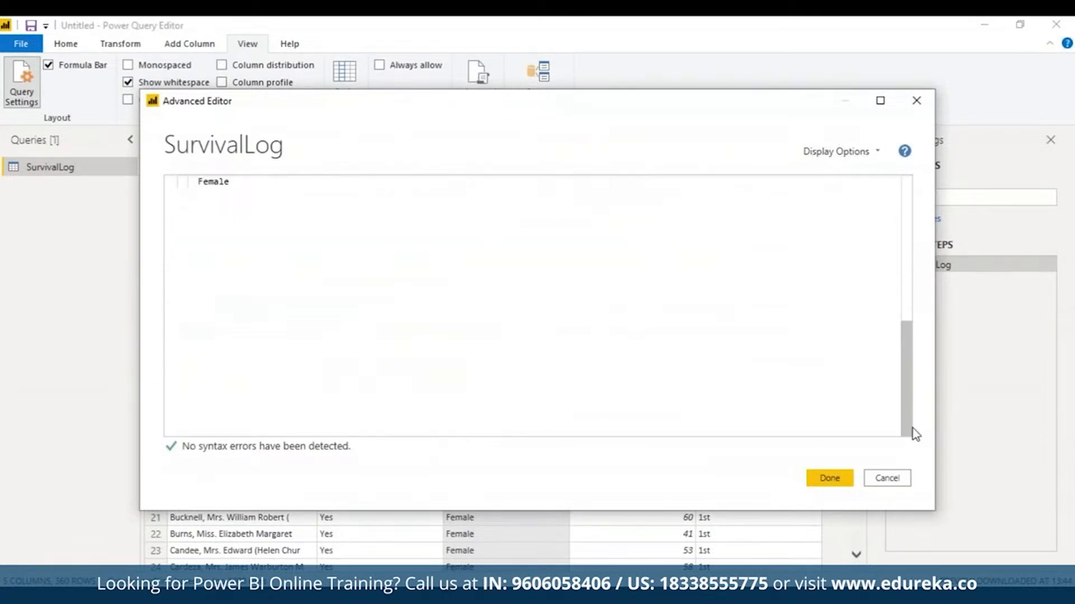
{"action": "left_click", "coordinate": [197, 185]}
{"action": "type", "text": "Av"}
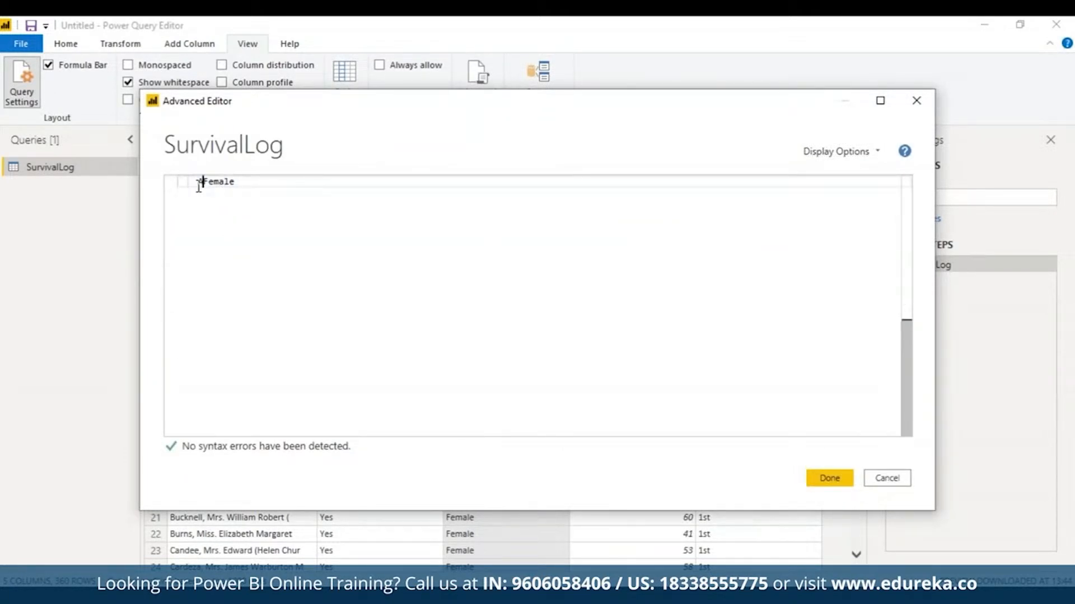
{"action": "type", "text": "g"}
{"action": "left_click_drag", "start_coordinate": [906, 392], "coordinate": [890, 295]}
{"action": "left_click", "coordinate": [829, 479]}
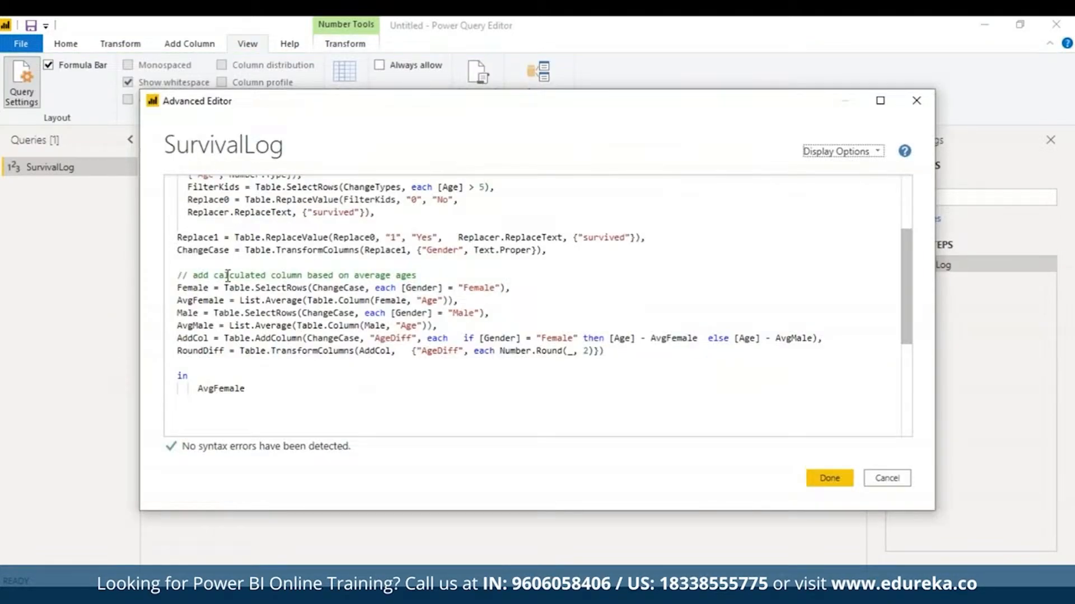
- Review the Male, AvgMale and AddCol definitions, change the script's returned result to Male and apply it
{"action": "left_click_drag", "start_coordinate": [177, 313], "coordinate": [439, 328]}
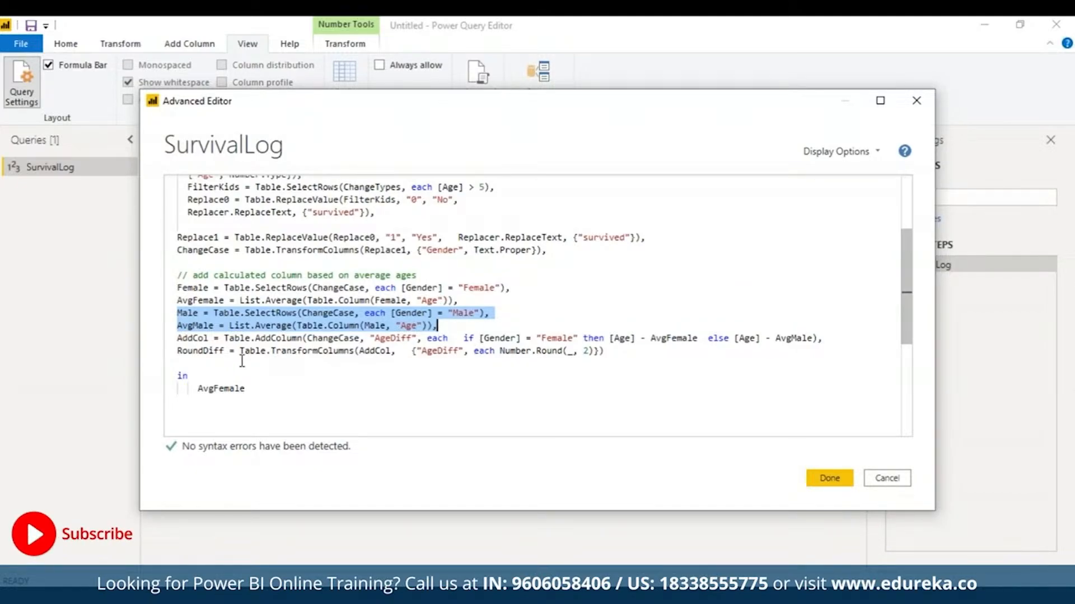
{"action": "left_click_drag", "start_coordinate": [177, 338], "coordinate": [832, 340]}
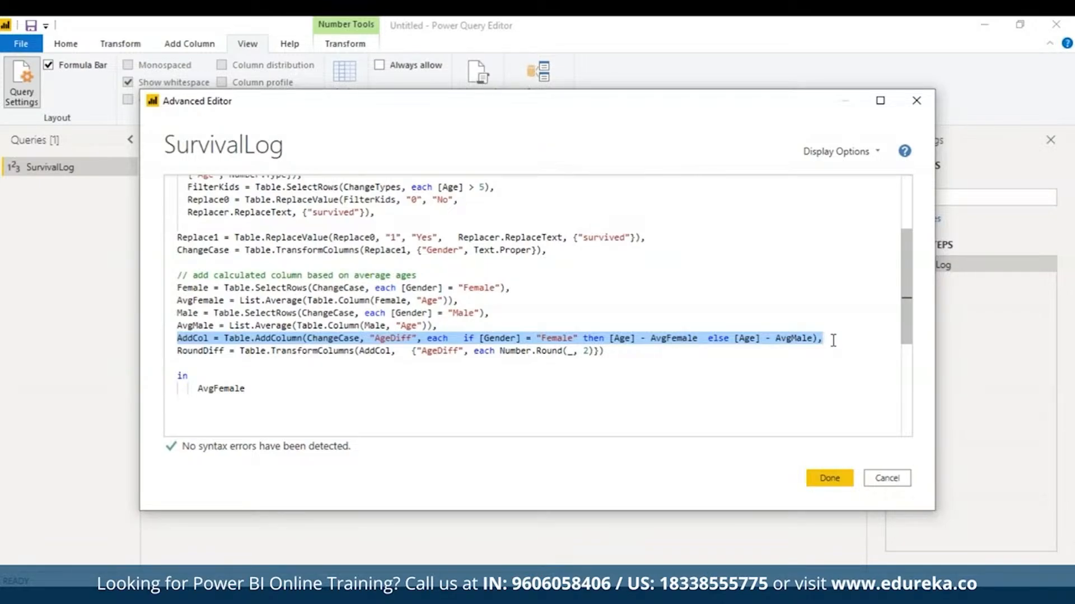
{"action": "left_click", "coordinate": [254, 385]}
{"action": "key", "text": "BackSpace"}
{"action": "key", "text": "BackSpace"}
{"action": "key", "text": "BackSpace"}
{"action": "key", "text": "BackSpace"}
{"action": "key", "text": "BackSpace"}
{"action": "key", "text": "BackSpace"}
{"action": "key", "text": "BackSpace"}
{"action": "key", "text": "BackSpace"}
{"action": "key", "text": "BackSpace"}
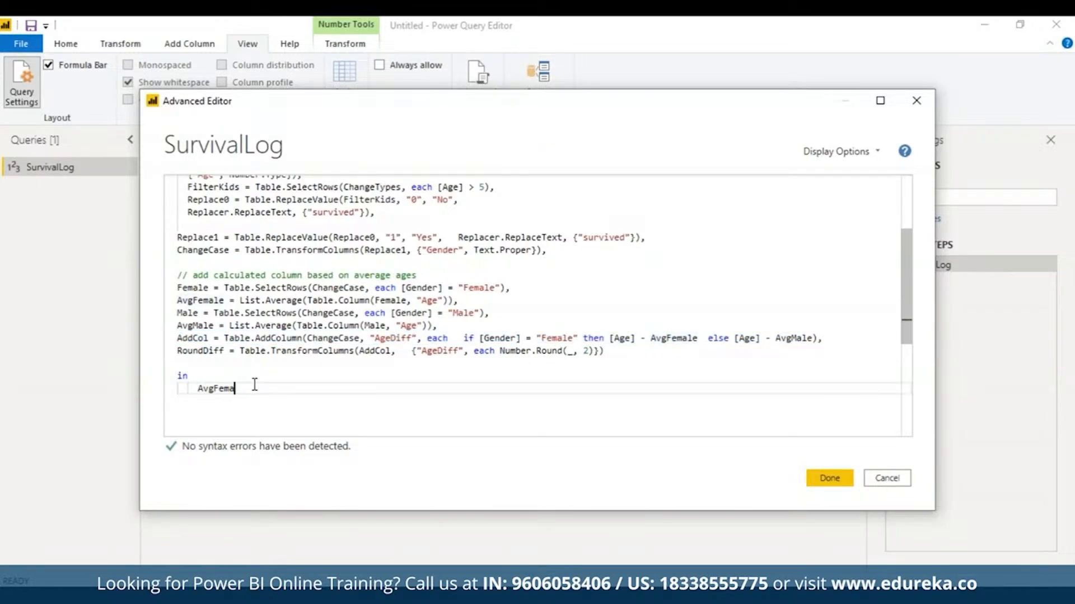
{"action": "type", "text": "Male"}
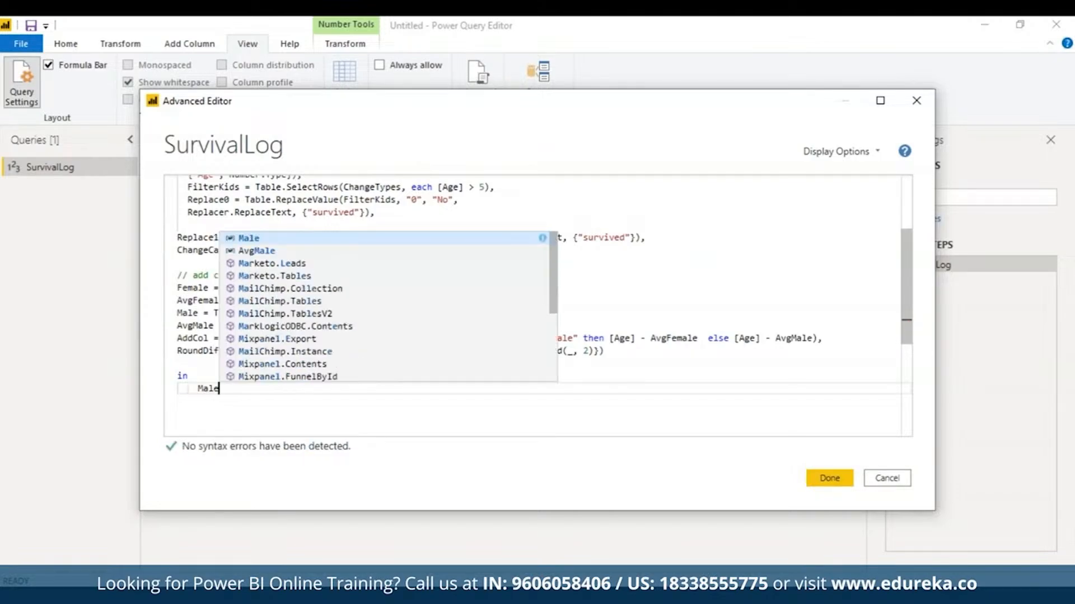
{"action": "left_click", "coordinate": [512, 409]}
{"action": "left_click", "coordinate": [825, 475]}
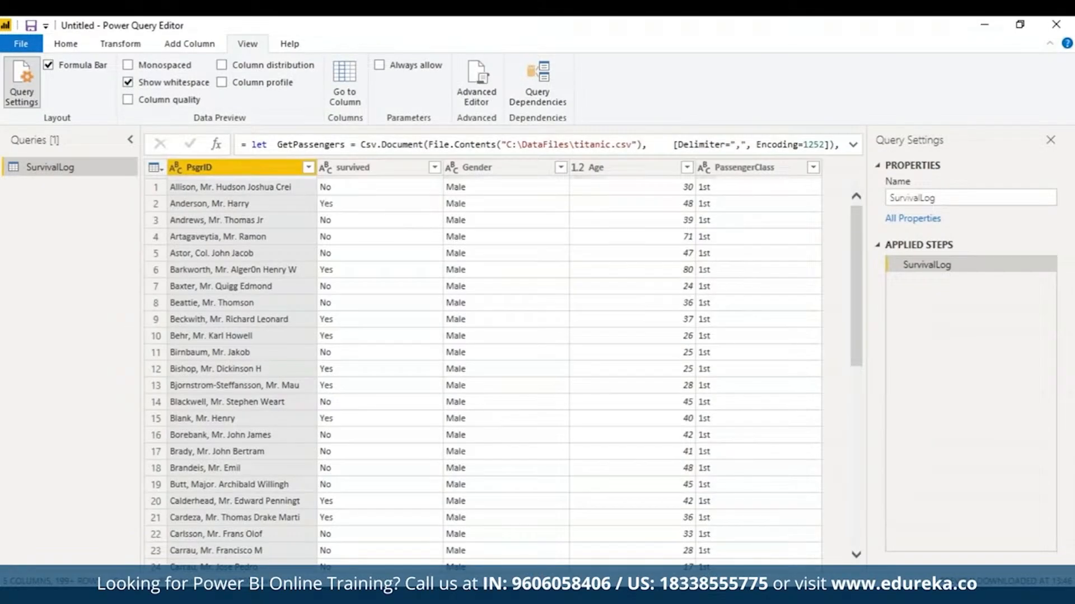
- Reopen the SurvivalLog script, change its returned result to AvgMale and apply it
{"action": "left_click", "coordinate": [476, 81]}
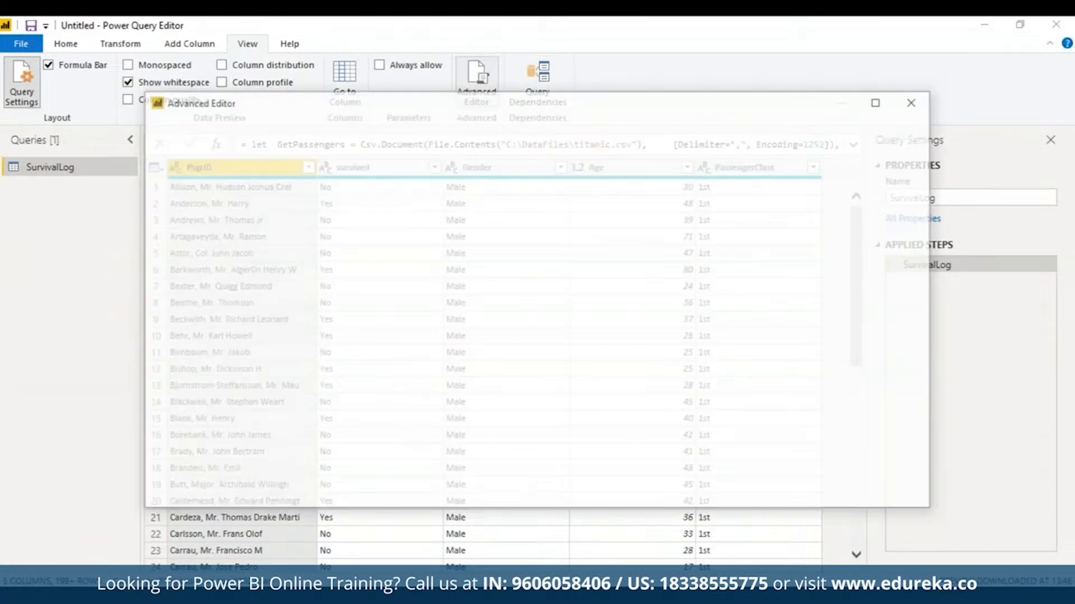
{"action": "left_click_drag", "start_coordinate": [907, 281], "coordinate": [931, 371]}
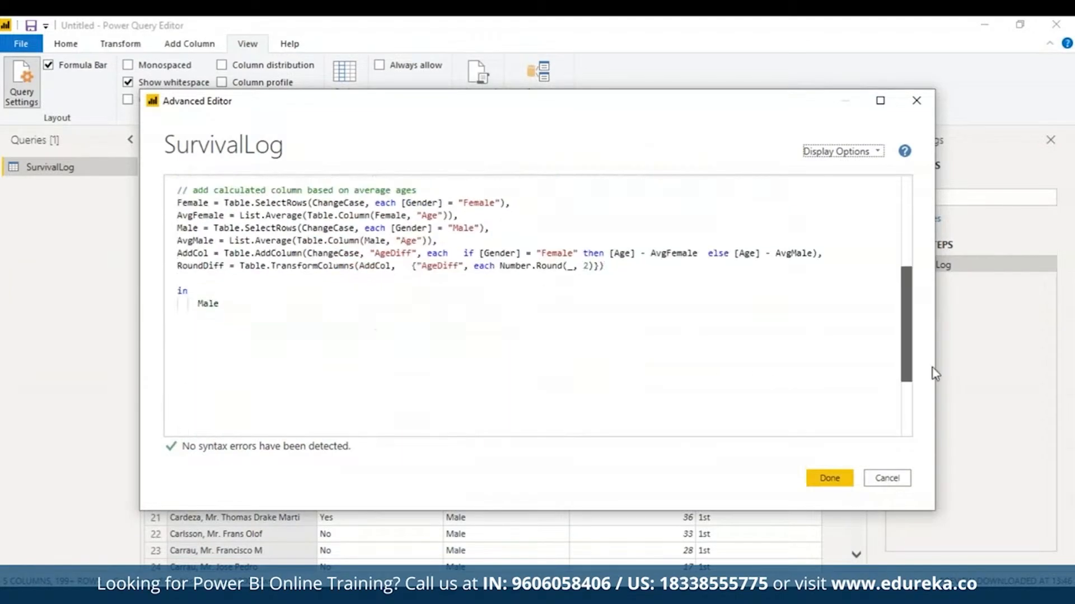
{"action": "left_click", "coordinate": [200, 303]}
{"action": "type", "text": "Avg"}
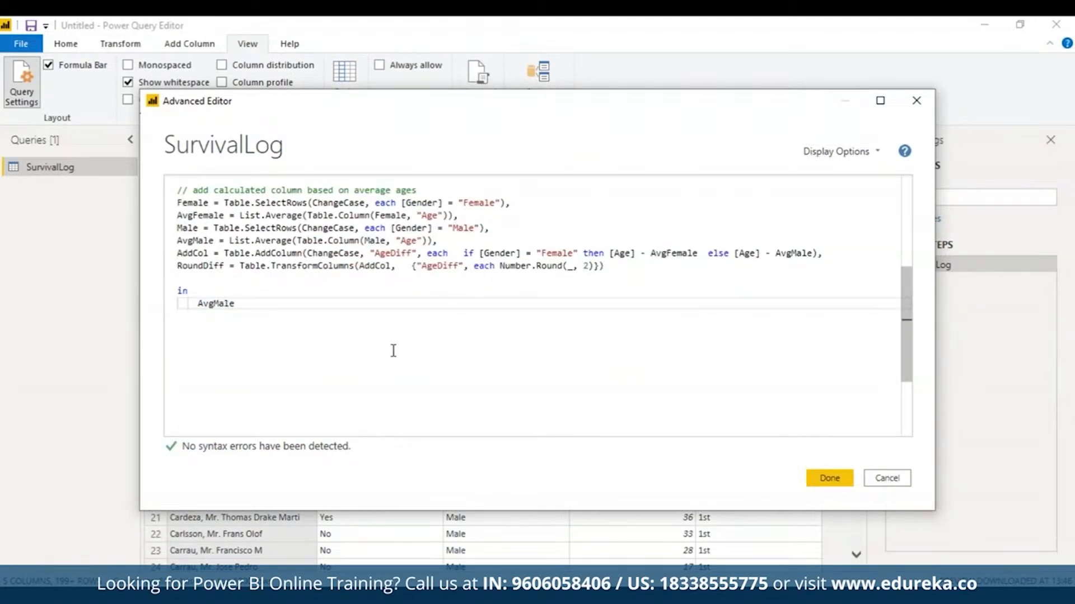
{"action": "left_click", "coordinate": [290, 294]}
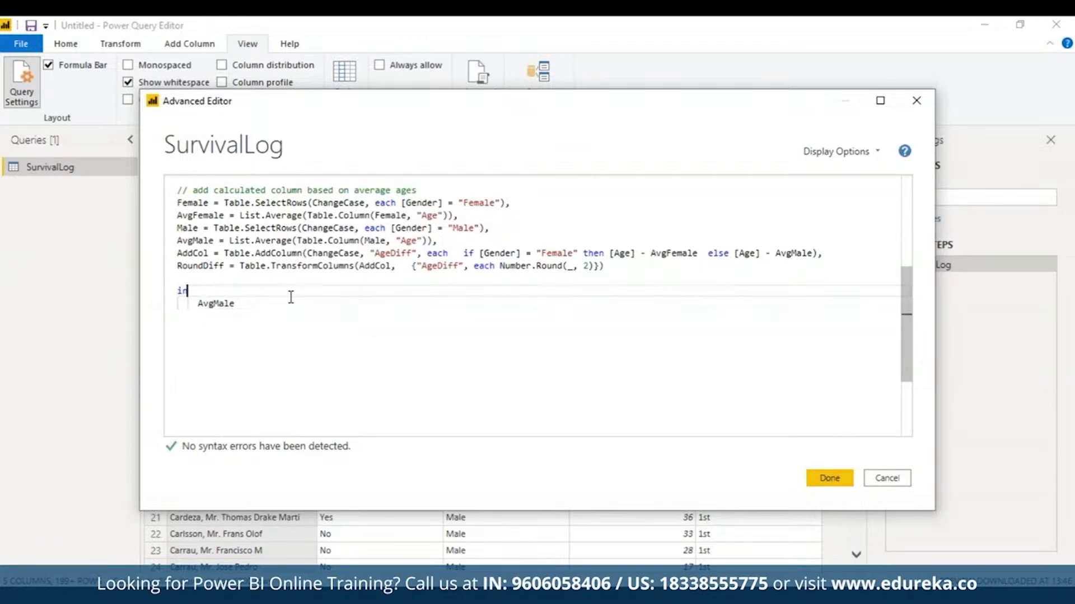
{"action": "left_click", "coordinate": [213, 304]}
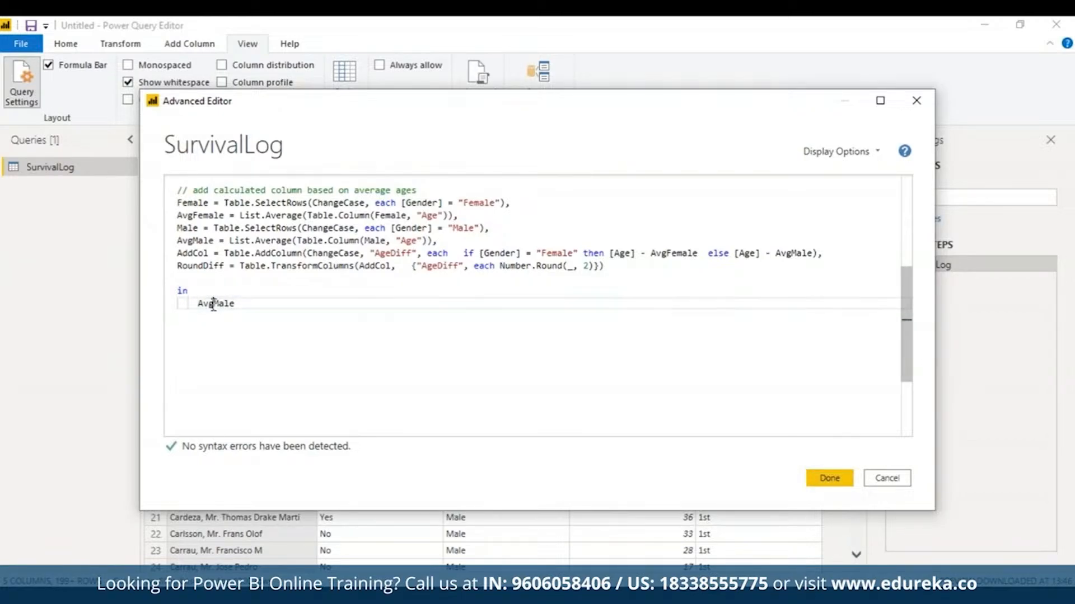
{"action": "left_click", "coordinate": [247, 305]}
{"action": "key", "text": "BackSpace"}
{"action": "key", "text": "BackSpace"}
{"action": "key", "text": "BackSpace"}
{"action": "key", "text": "BackSpace"}
{"action": "type", "text": "M"}
{"action": "left_click", "coordinate": [257, 317]}
{"action": "left_click", "coordinate": [826, 475]}
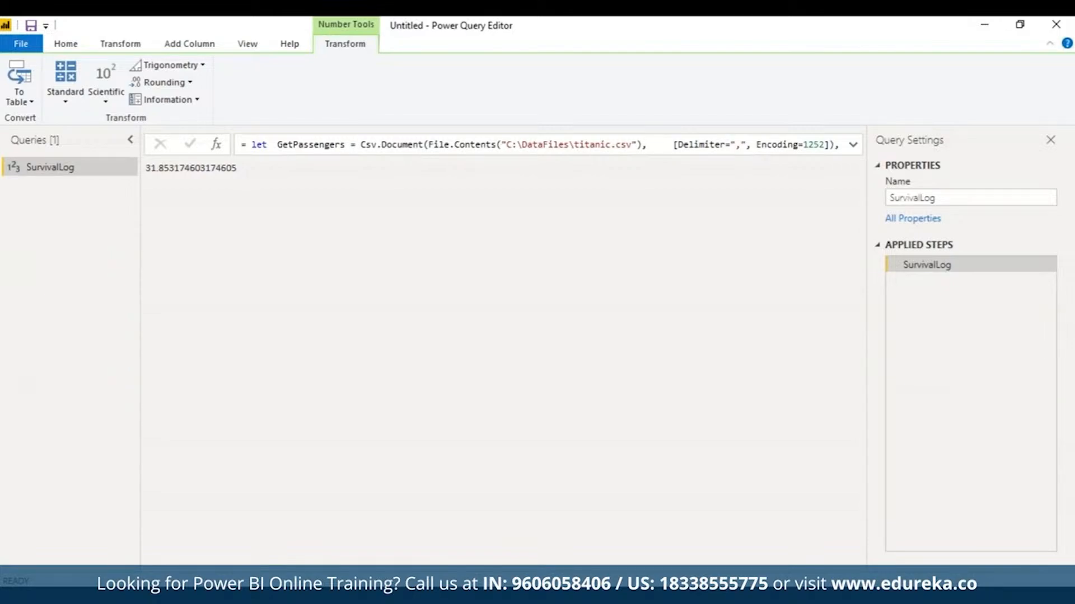
- Reopen the script, make it return AddCol, apply it and examine the AgeDiff column
{"action": "left_click", "coordinate": [247, 44]}
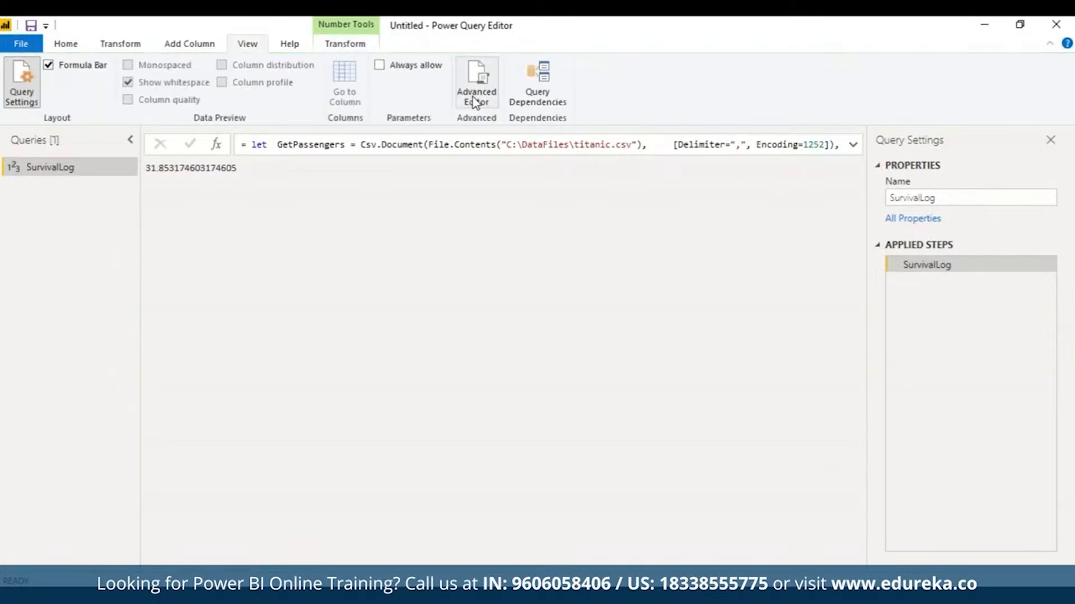
{"action": "left_click", "coordinate": [478, 89]}
{"action": "left_click", "coordinate": [826, 476]}
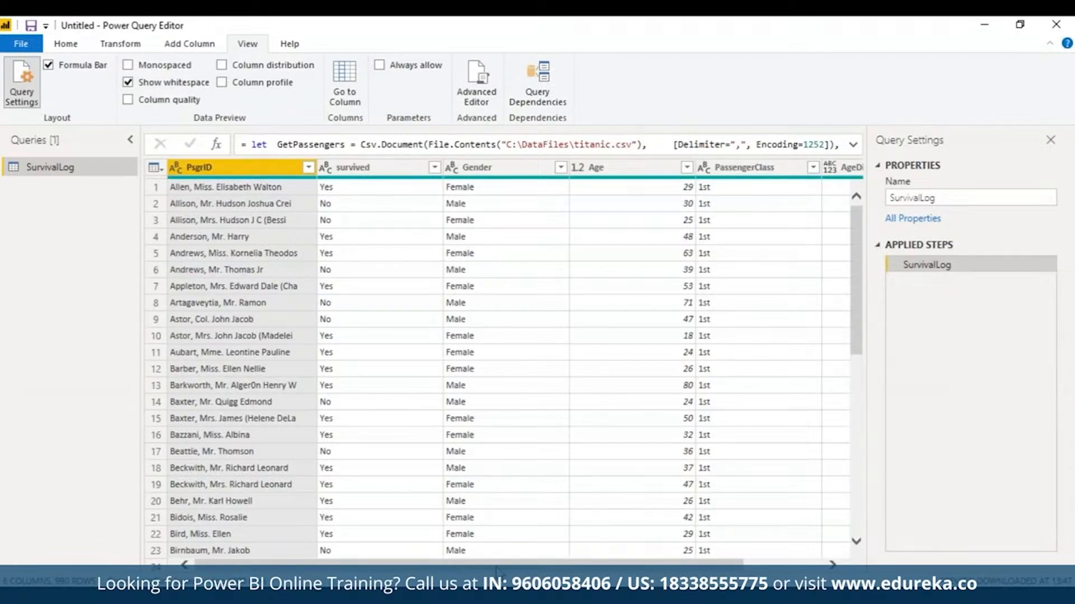
{"action": "left_click_drag", "start_coordinate": [497, 567], "coordinate": [848, 534]}
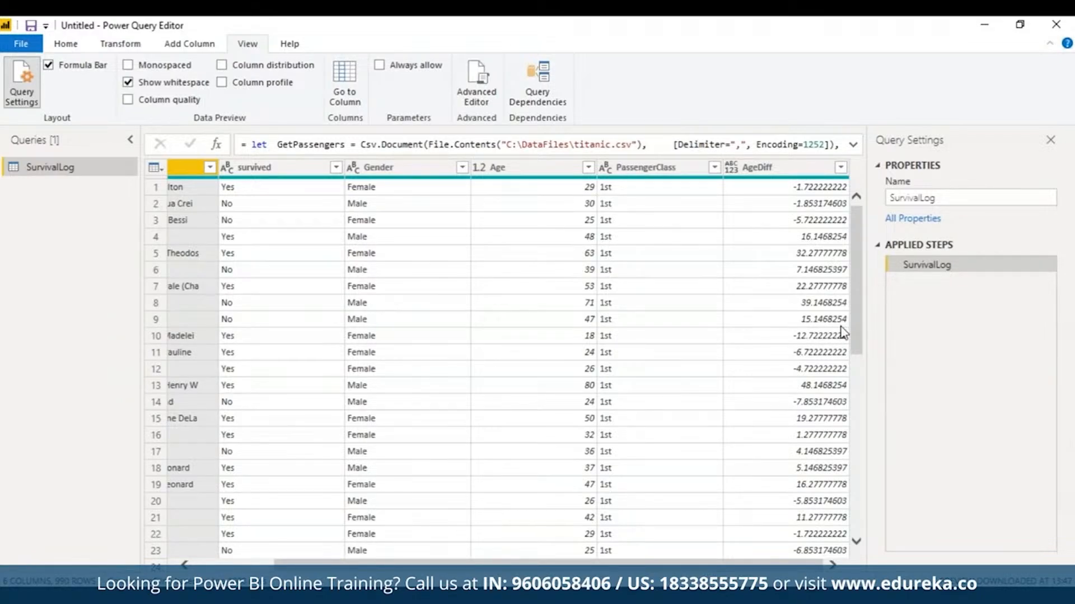
- Reopen the script, review the AddCol and RoundDiff definitions and set the returned result to RoundDiff
{"action": "left_click", "coordinate": [489, 78]}
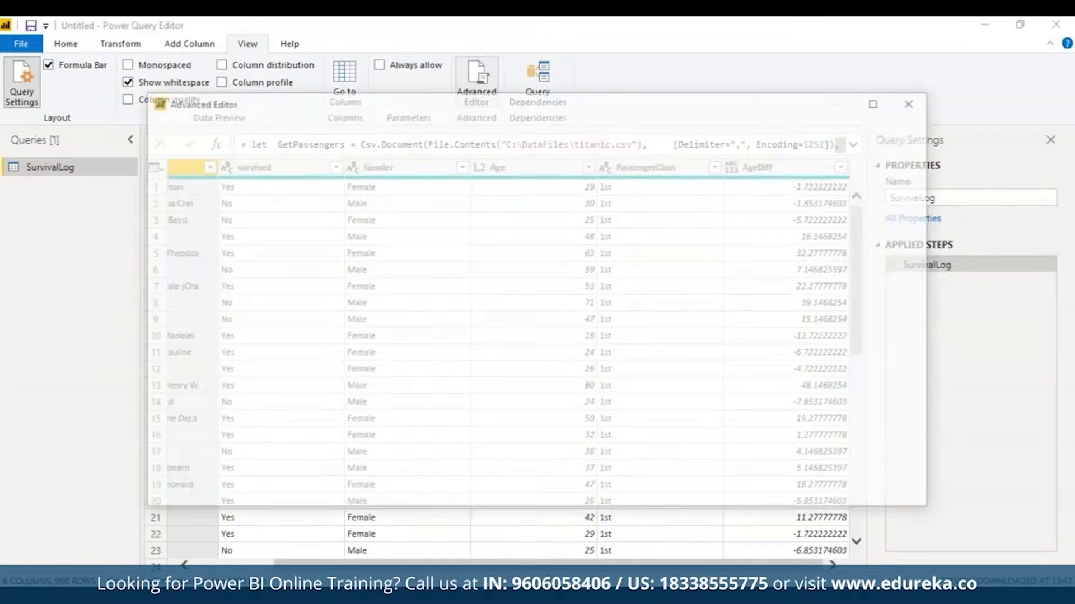
{"action": "left_click_drag", "start_coordinate": [911, 244], "coordinate": [911, 335]}
{"action": "triple_click", "coordinate": [493, 261]}
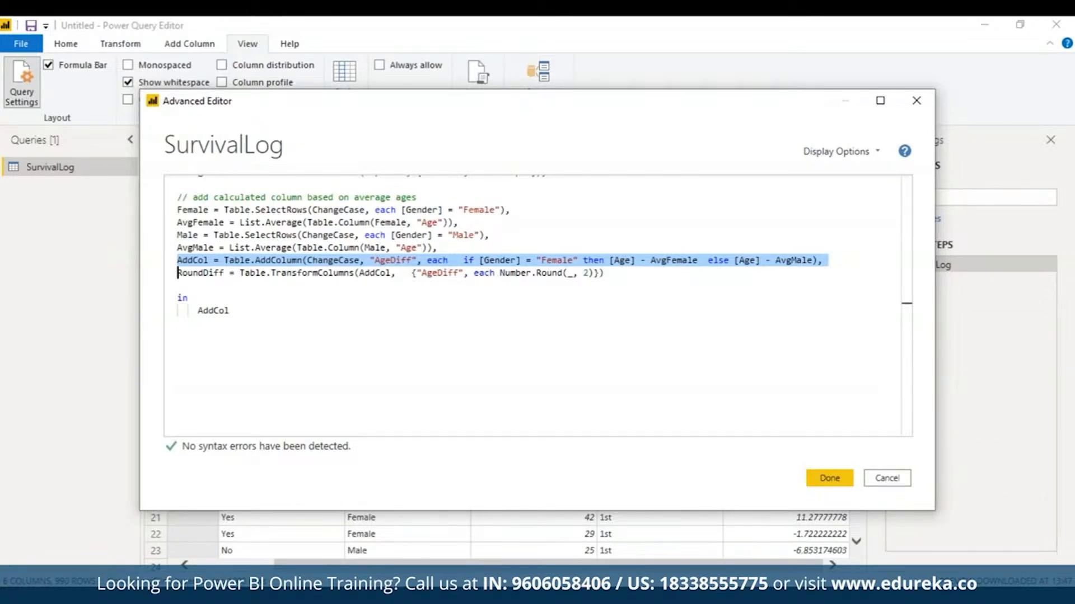
{"action": "triple_click", "coordinate": [440, 274]}
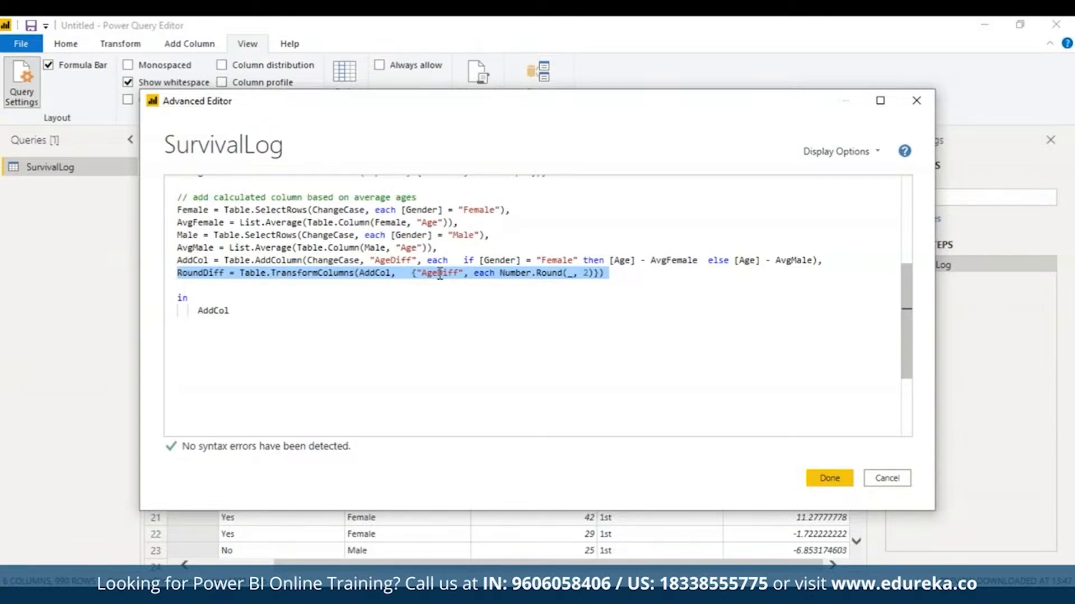
{"action": "left_click_drag", "start_coordinate": [229, 311], "coordinate": [200, 313]}
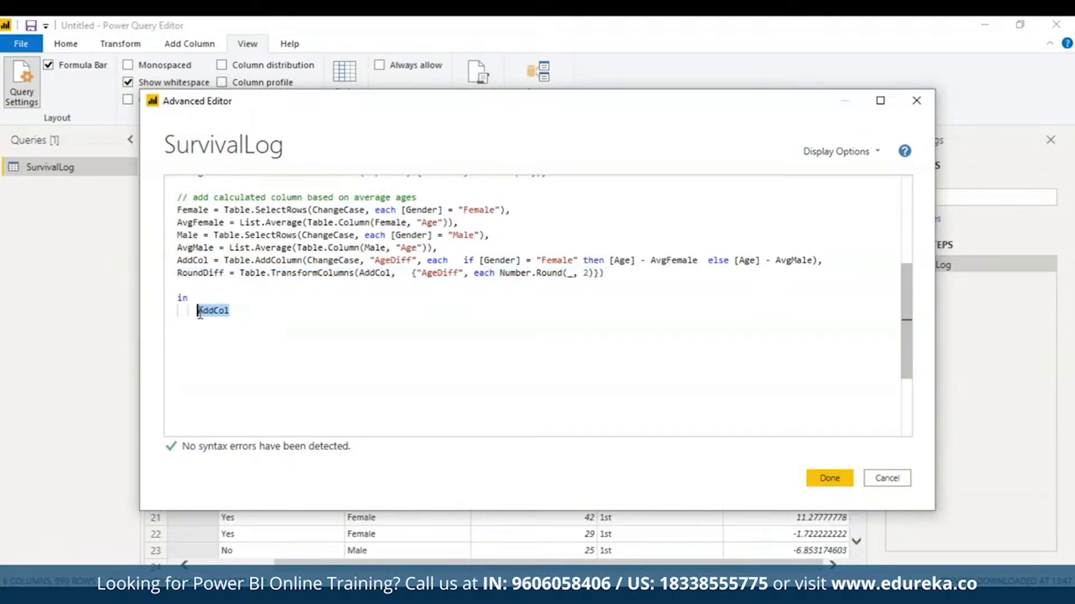
{"action": "type", "text": "Round"}
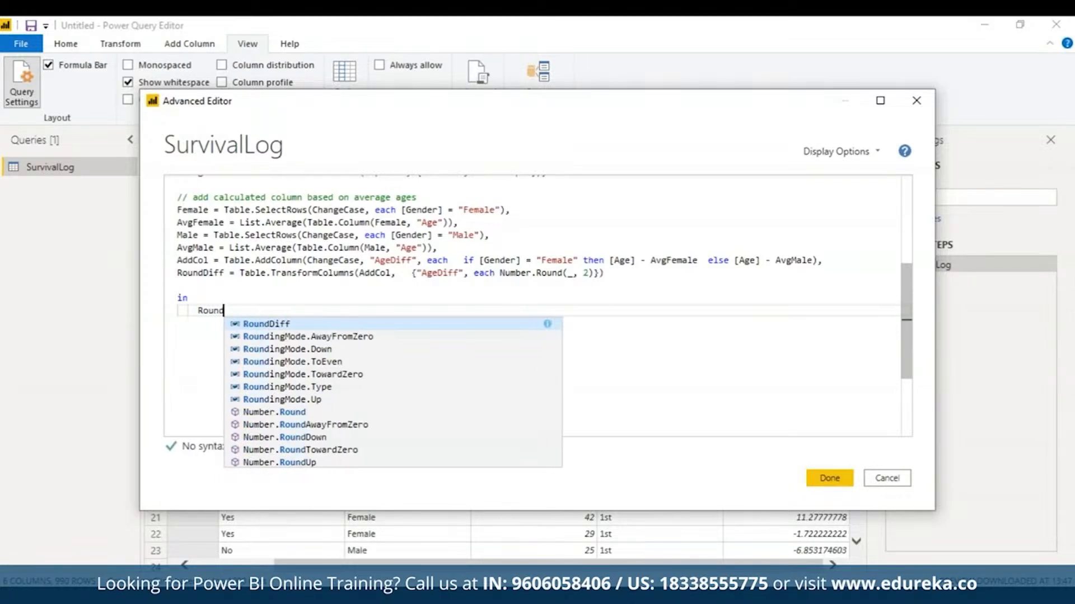
{"action": "left_click", "coordinate": [292, 325]}
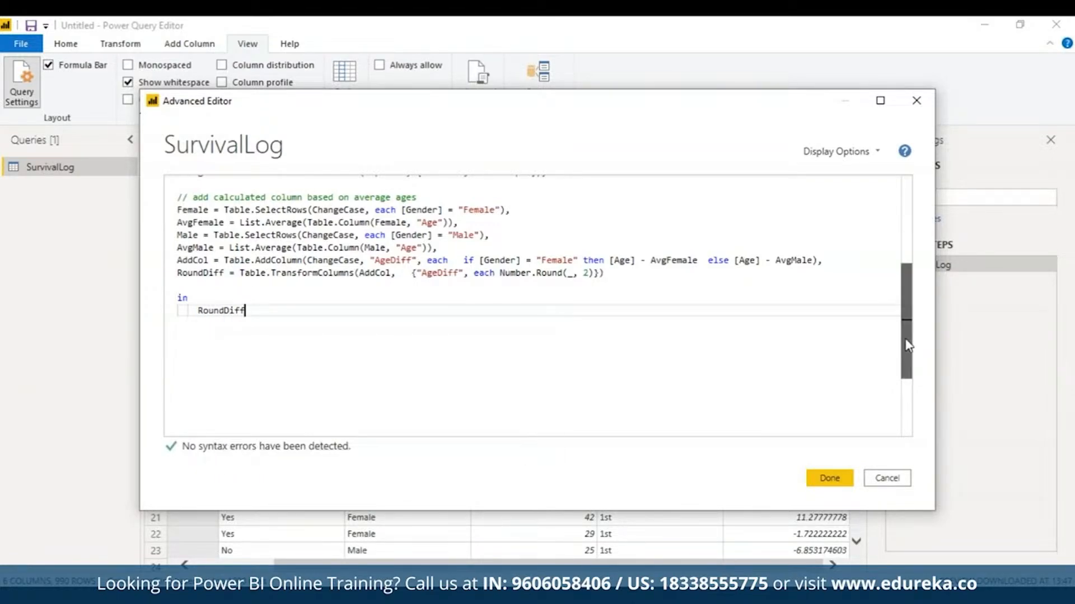
- Enlarge the editor to review the complete SurvivalLog script, then apply it
{"action": "left_click_drag", "start_coordinate": [908, 345], "coordinate": [902, 282]}
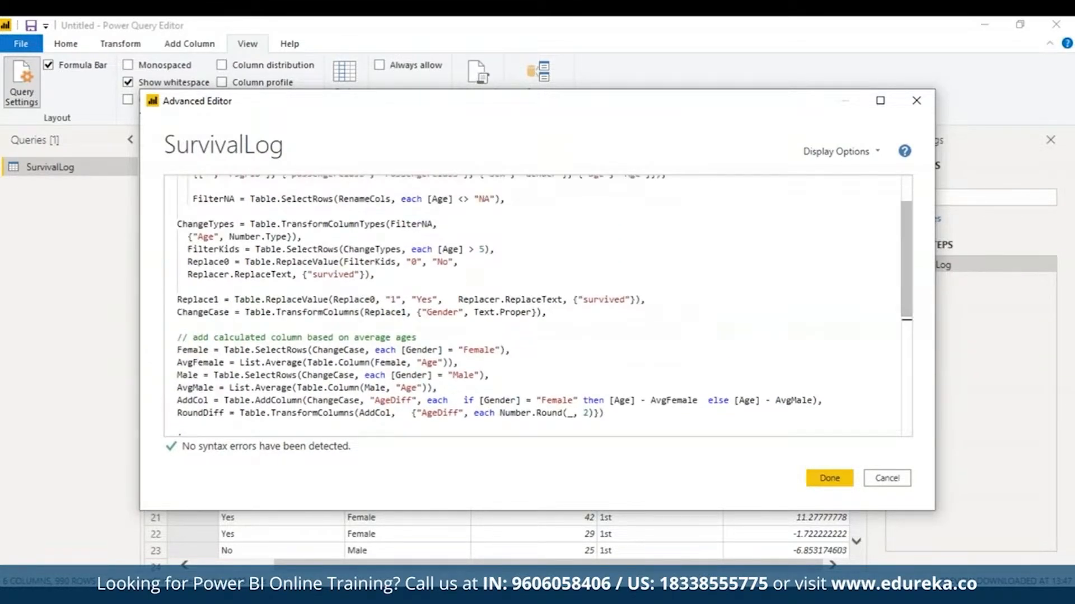
{"action": "left_click", "coordinate": [880, 102]}
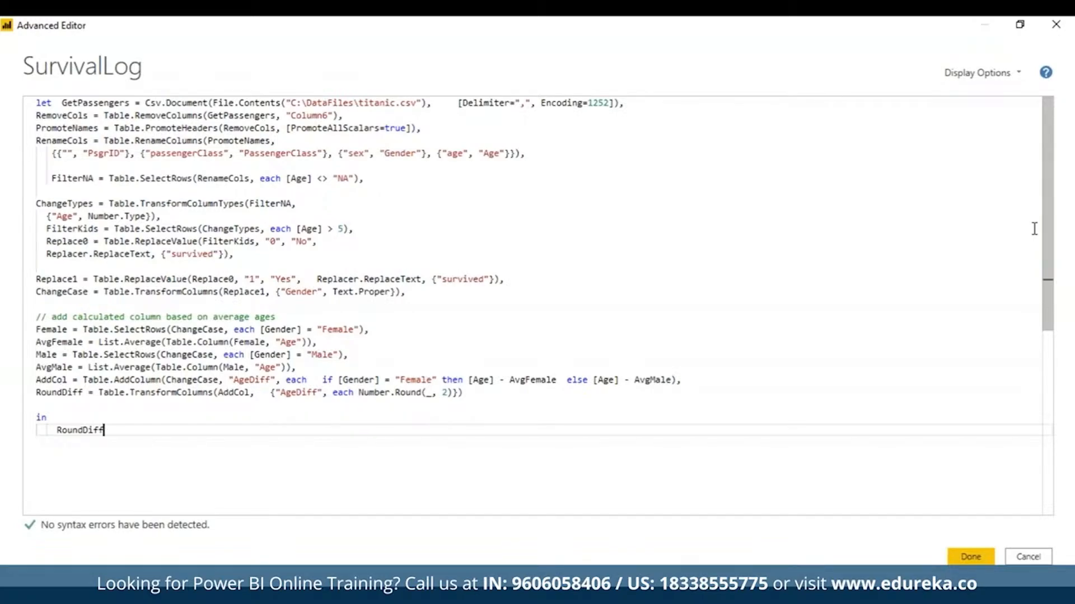
{"action": "left_click", "coordinate": [969, 558]}
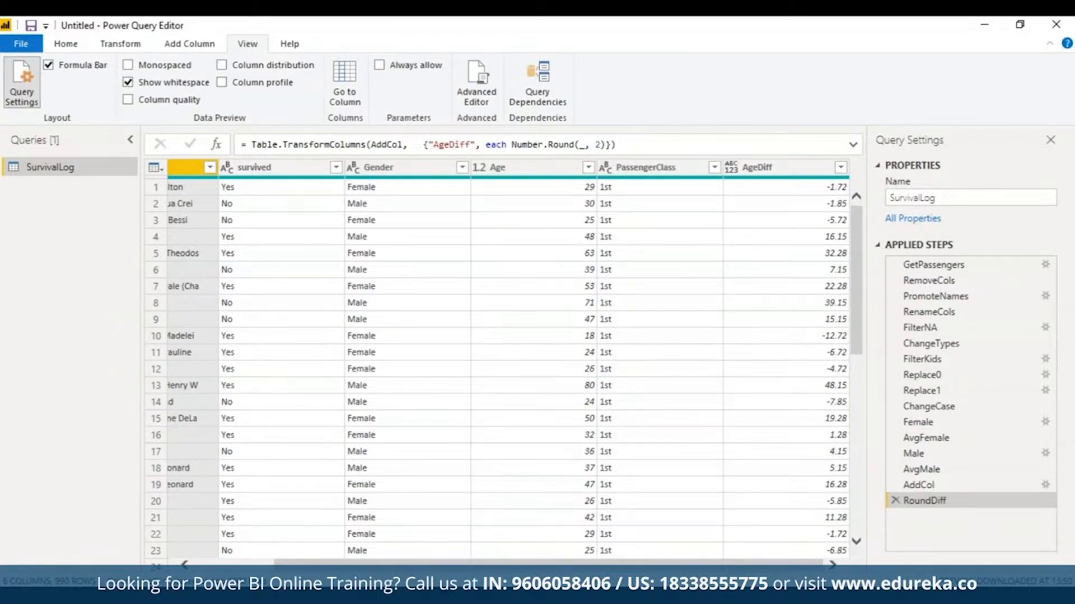
- Inspect the result of the AvgMale applied step and return to the RoundDiff step
{"action": "mouse_move", "coordinate": [744, 565]}
{"action": "left_mouse_down"}
{"action": "mouse_move", "coordinate": [662, 571]}
{"action": "mouse_move", "coordinate": [742, 571]}
{"action": "left_mouse_up"}
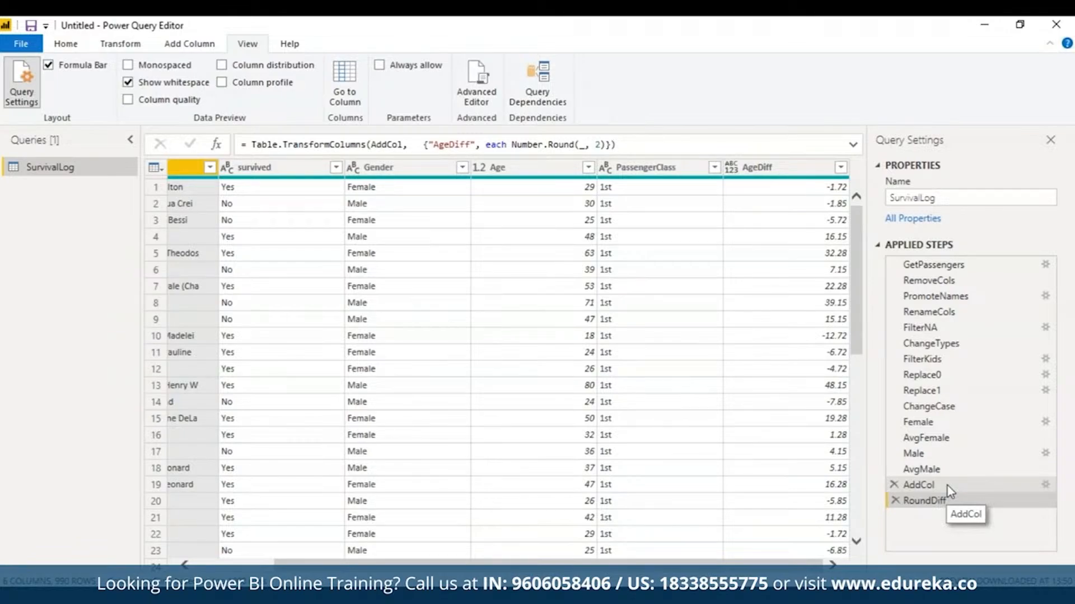
{"action": "left_click", "coordinate": [945, 468]}
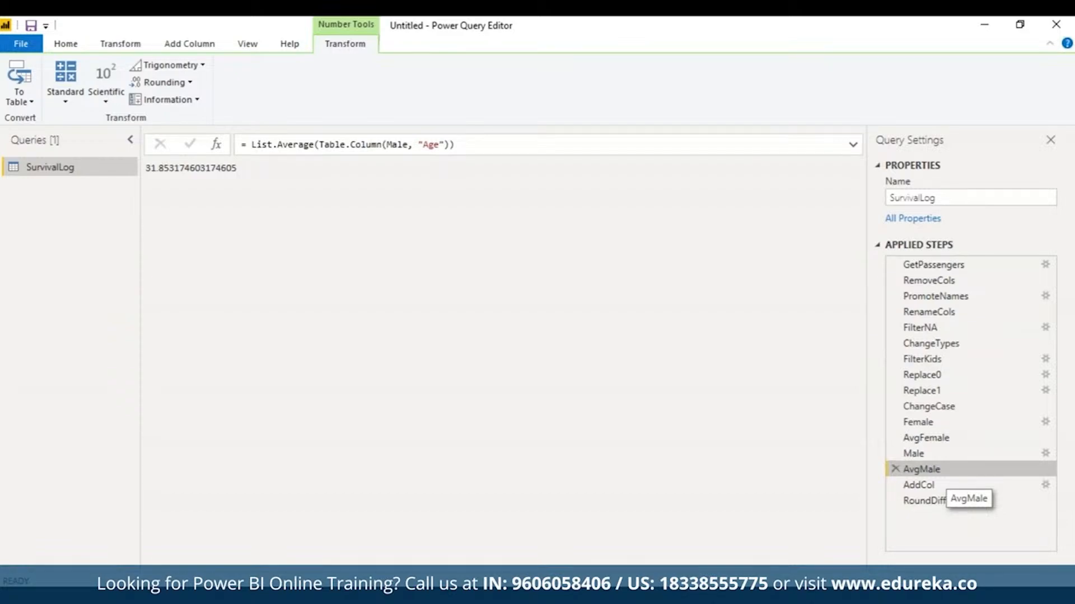
{"action": "left_click", "coordinate": [932, 501]}
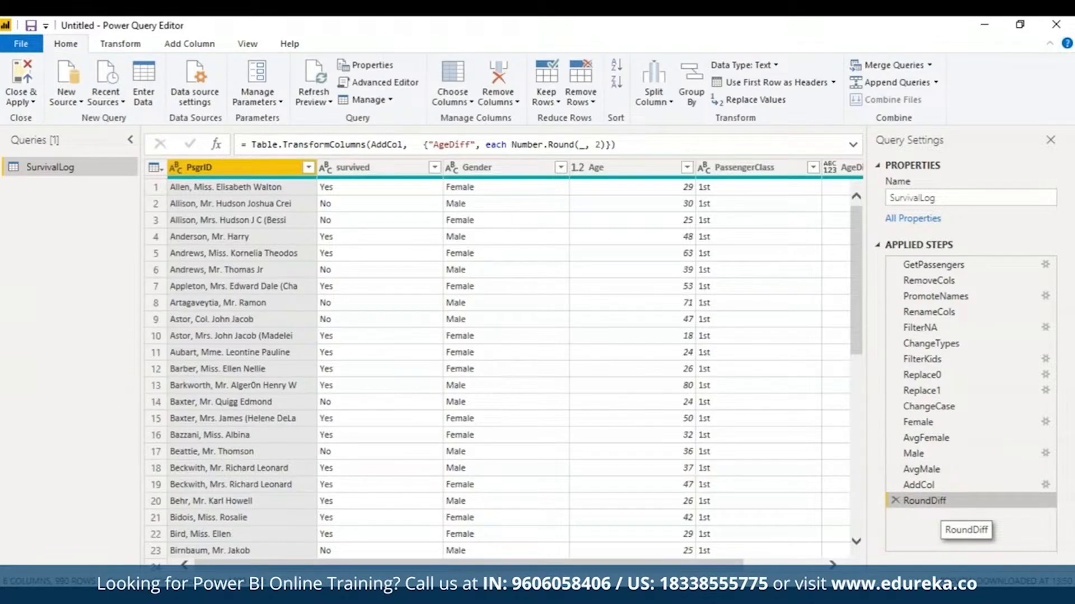